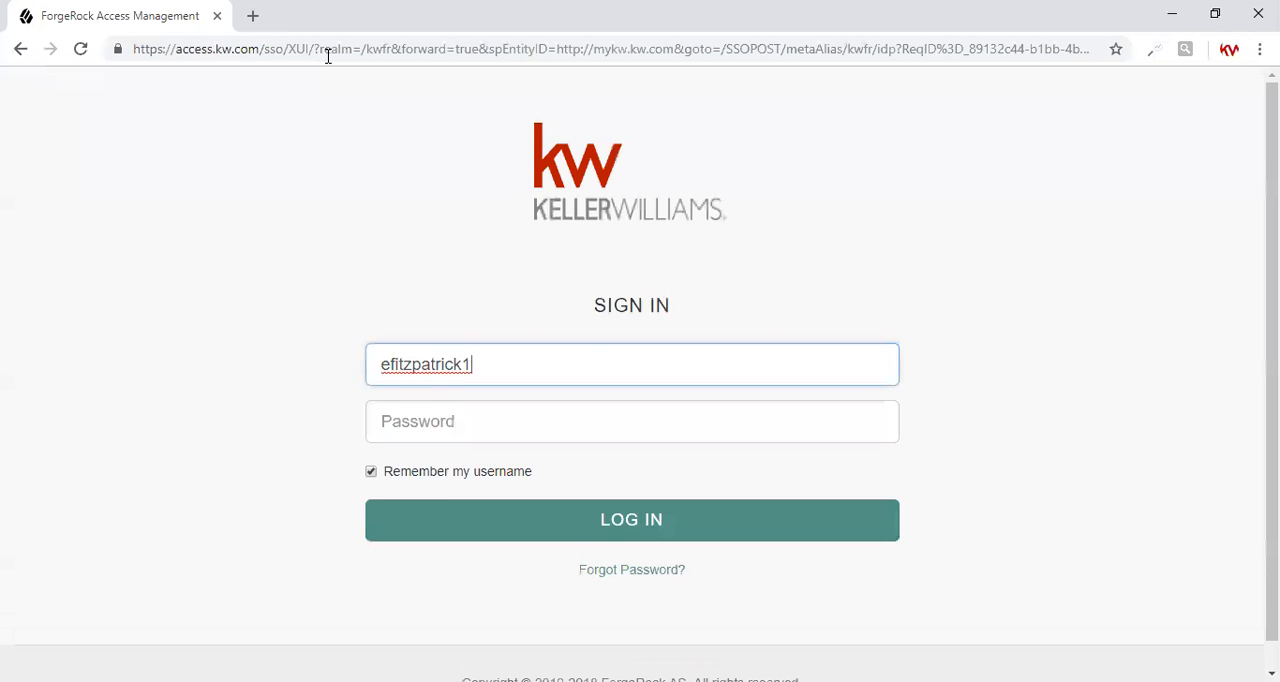
Step: Sign in by replacing the remembered username with the account's username and entering the account password
left_click_drag(476, 366, 403, 366)
key("ctrl+a")
type("dochs1")
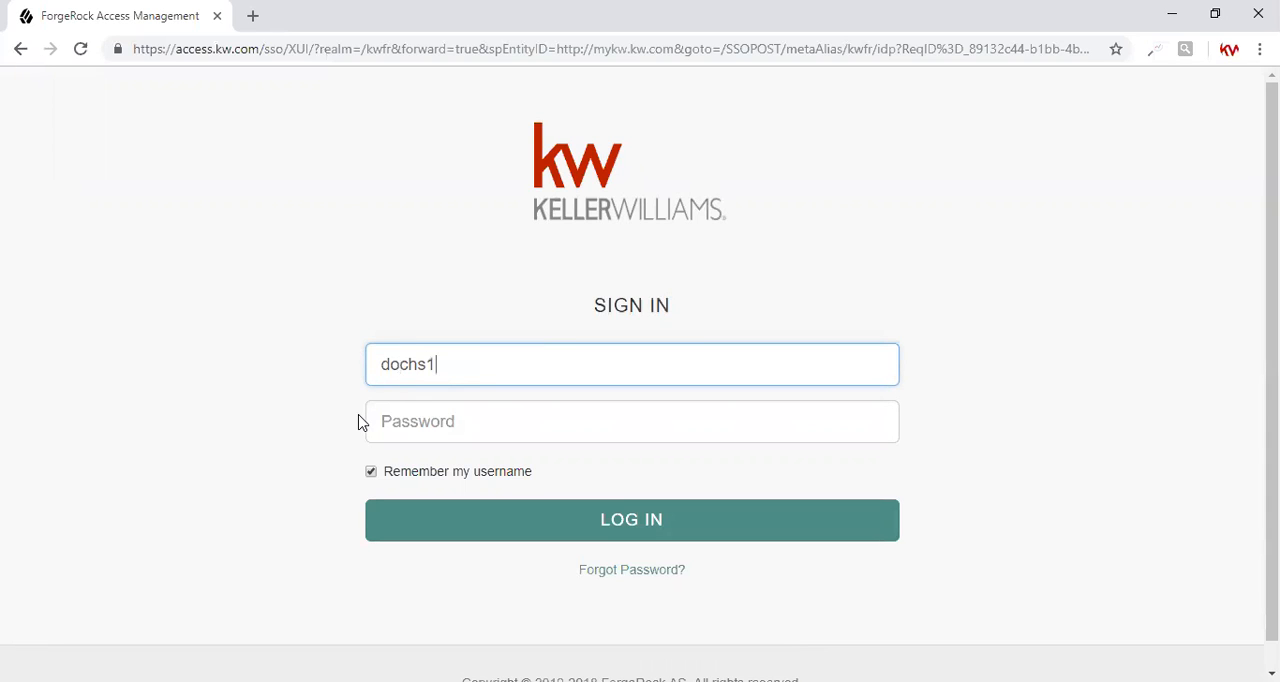
key("Tab")
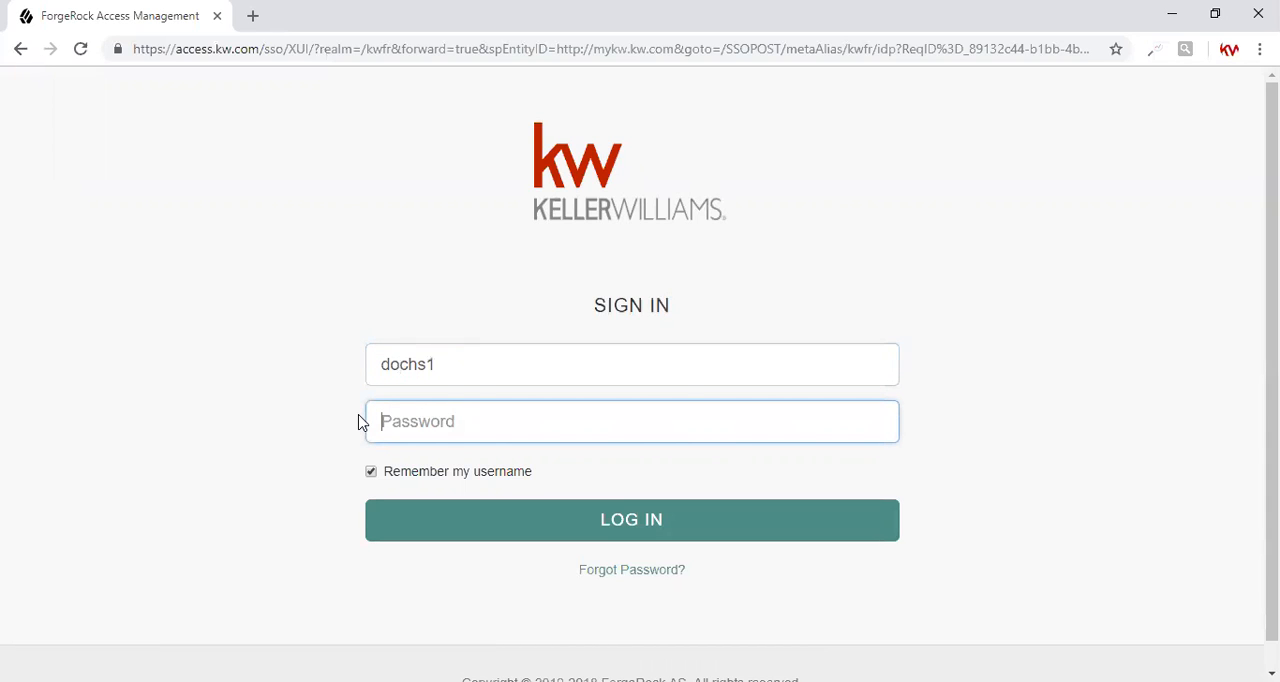
type("•••••••")
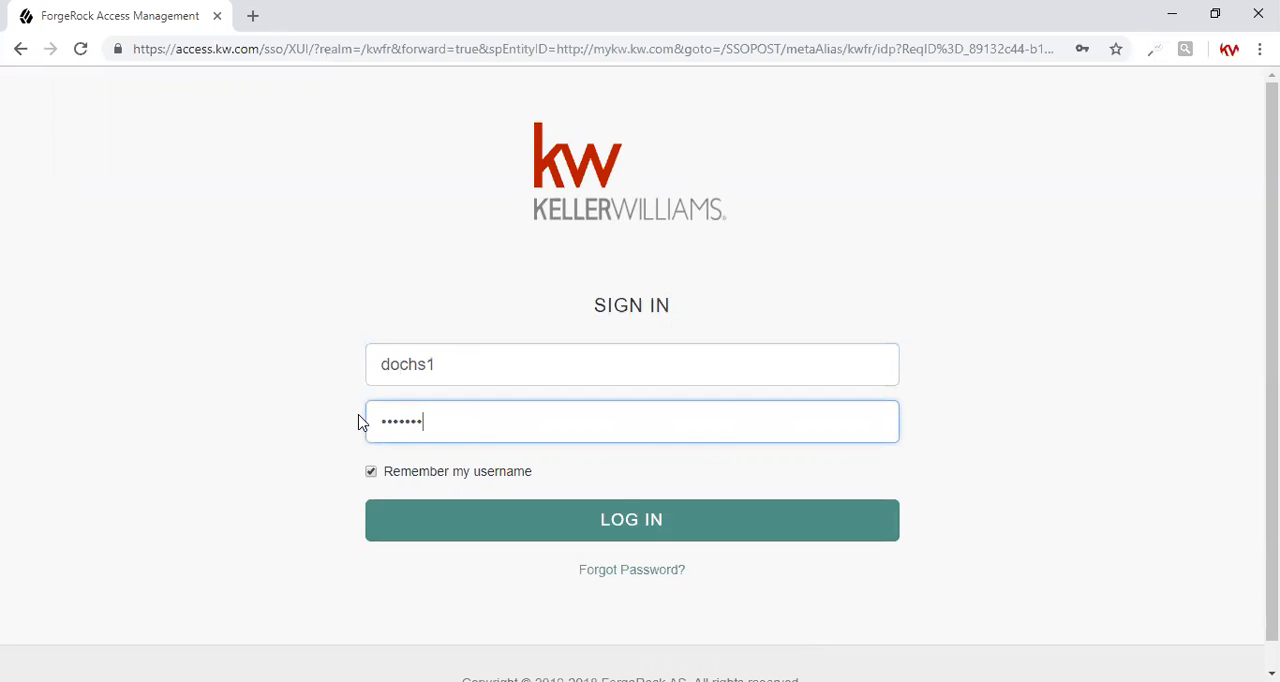
key("Return")
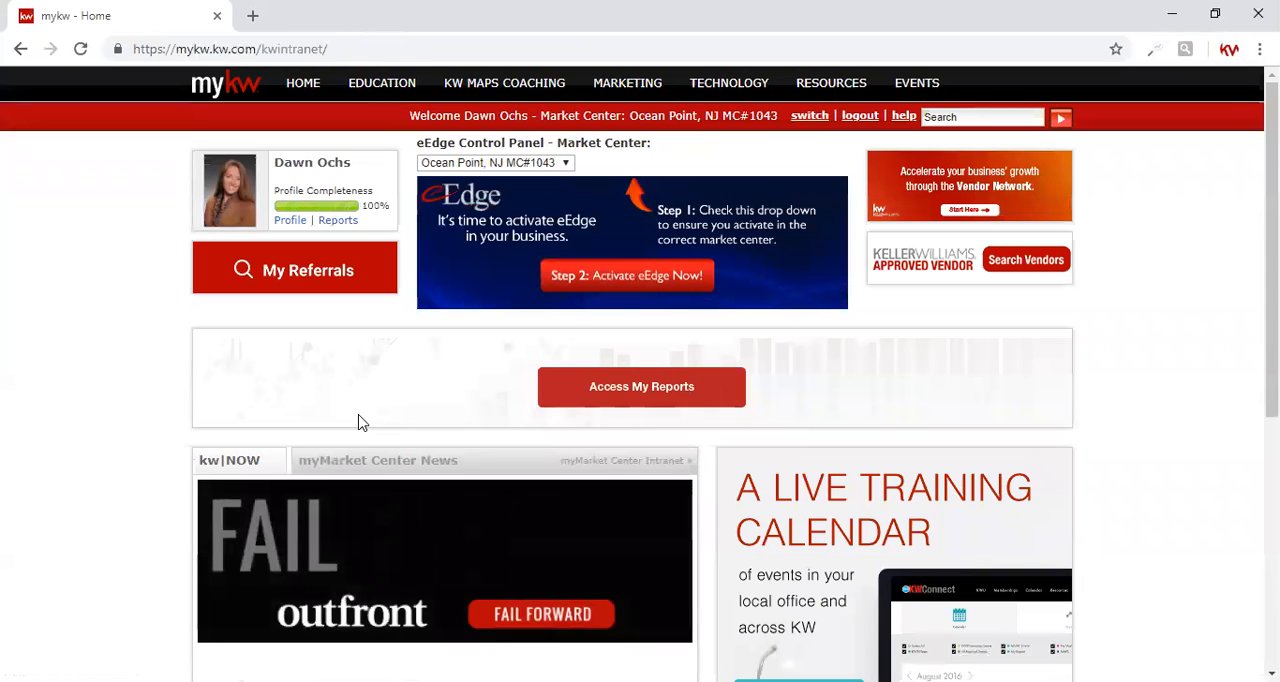
Step: Switch the eEdge market center to West Monmouth MC#407 and start myTransaction
left_click(490, 163)
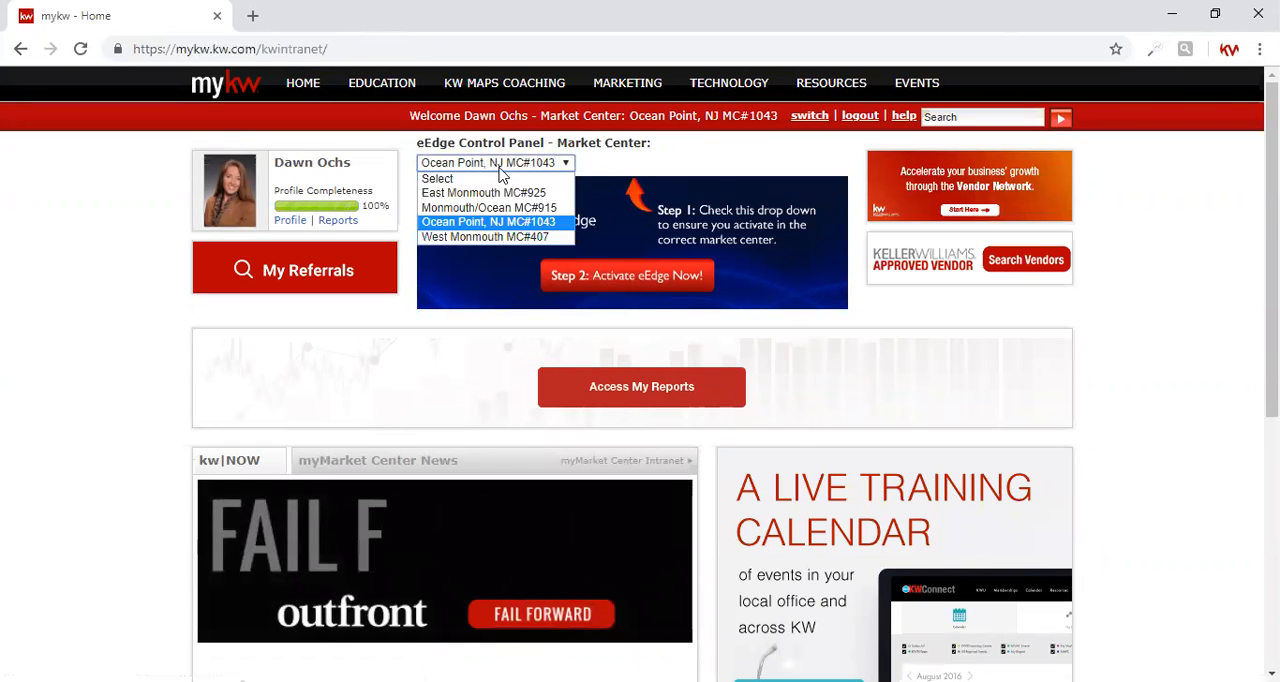
left_click(480, 237)
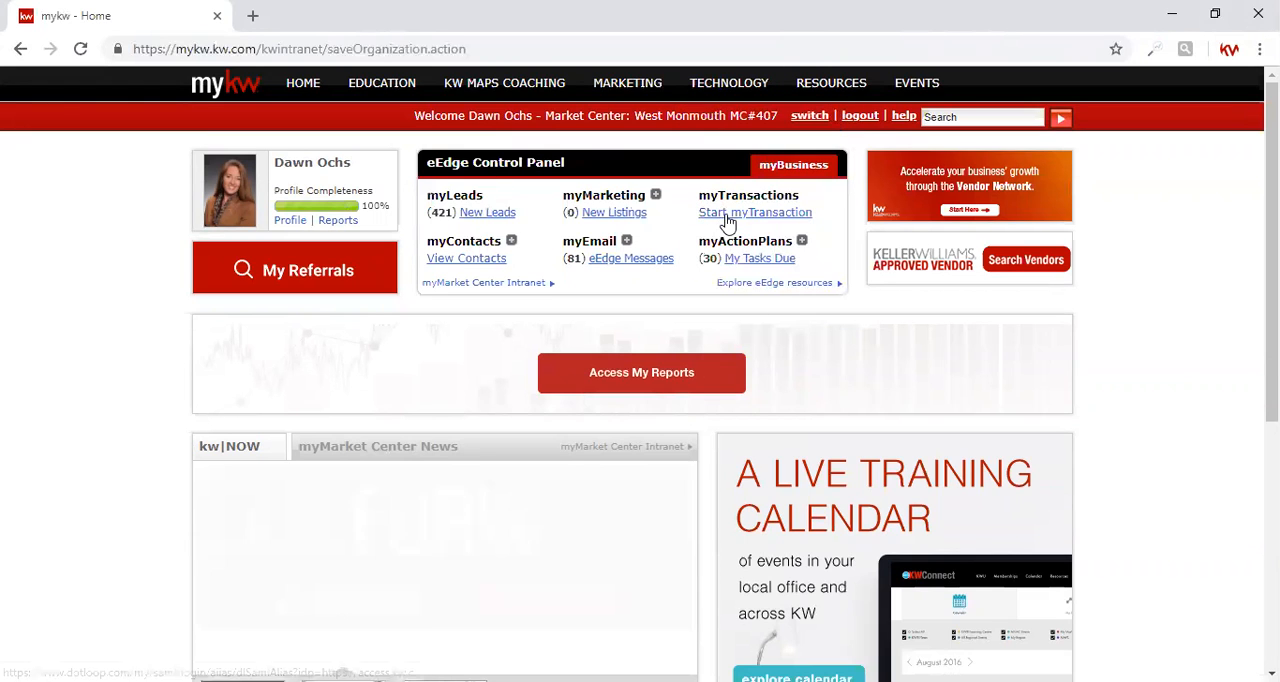
left_click(726, 220)
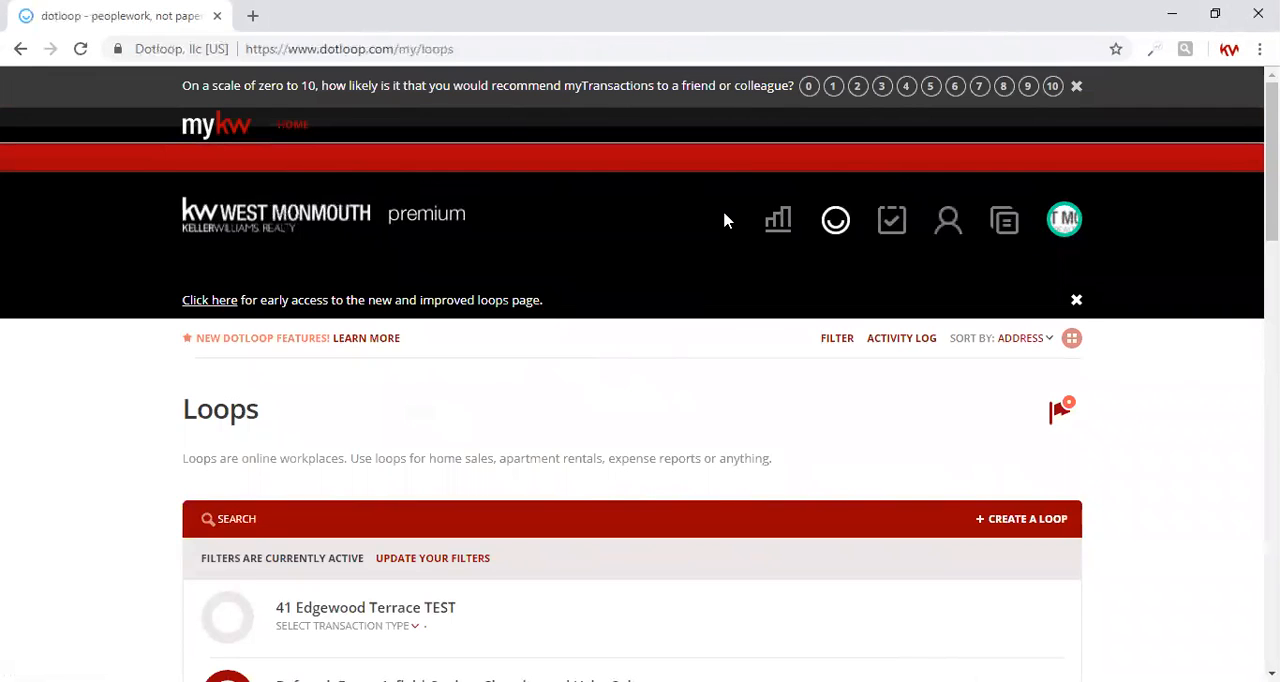
Step: Start a new loop and name it with the property's address, using the Google Maps suggestion
left_click(995, 522)
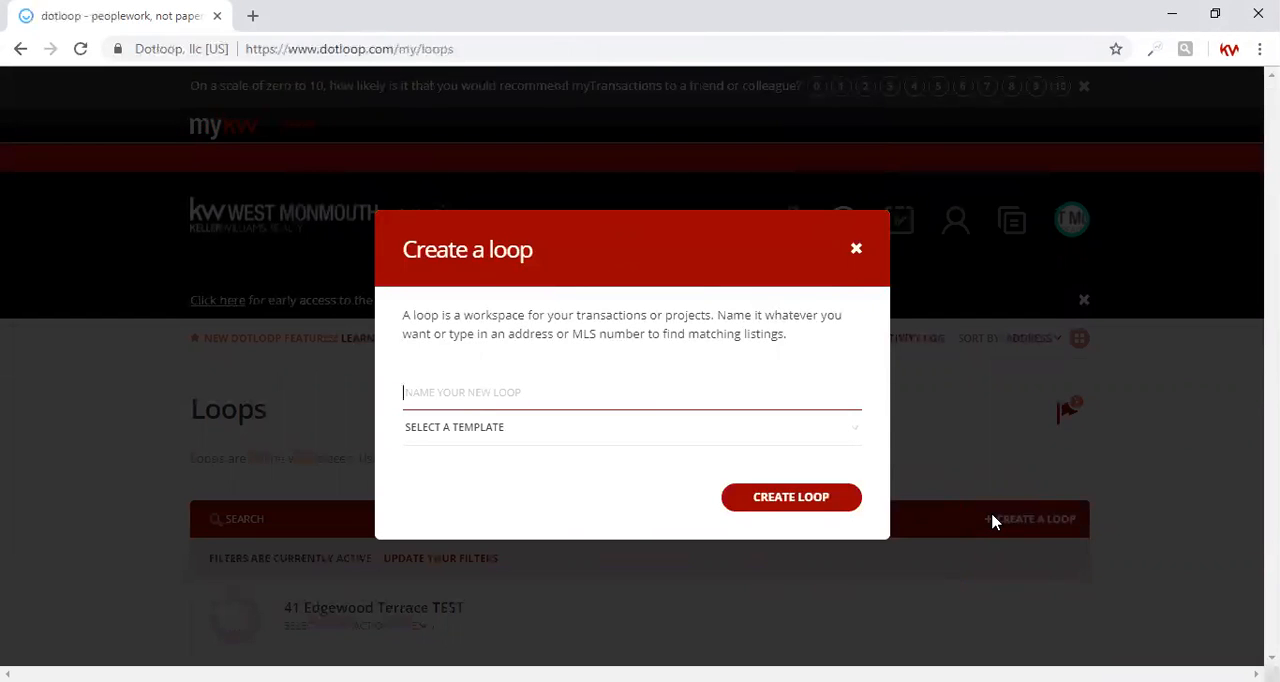
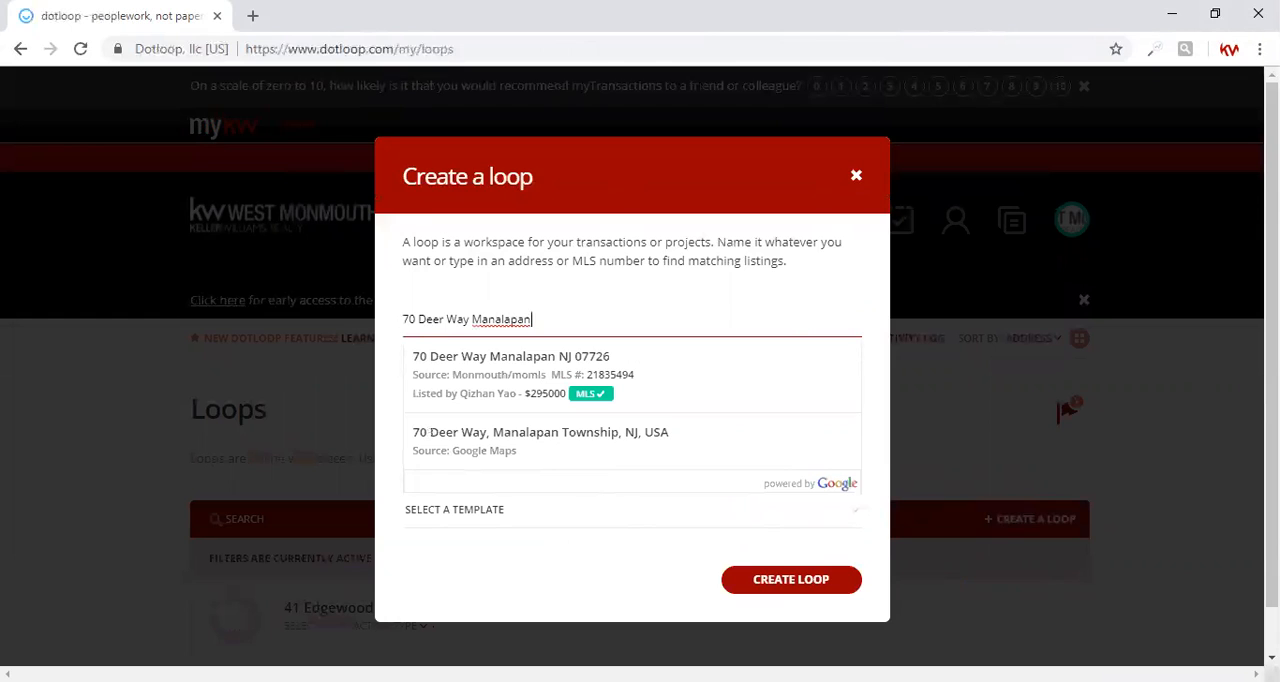
left_click(550, 453)
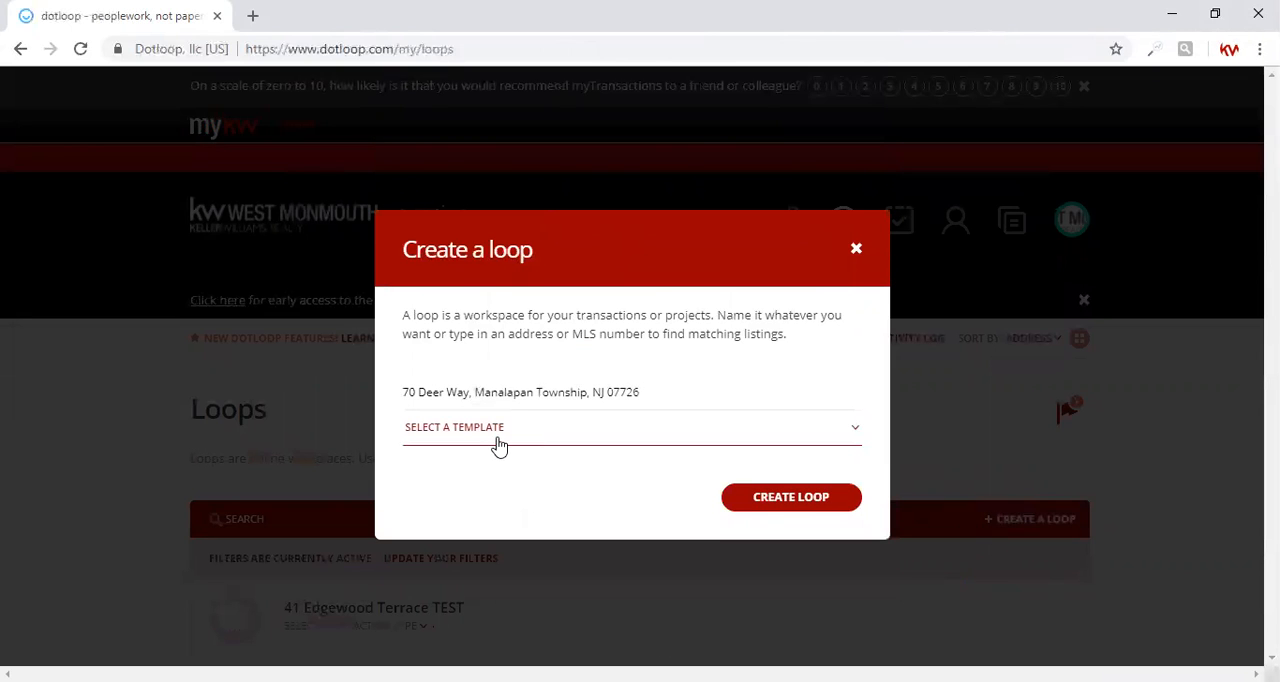
Step: Apply the Listing (Sale) template and create the loop
left_click(499, 446)
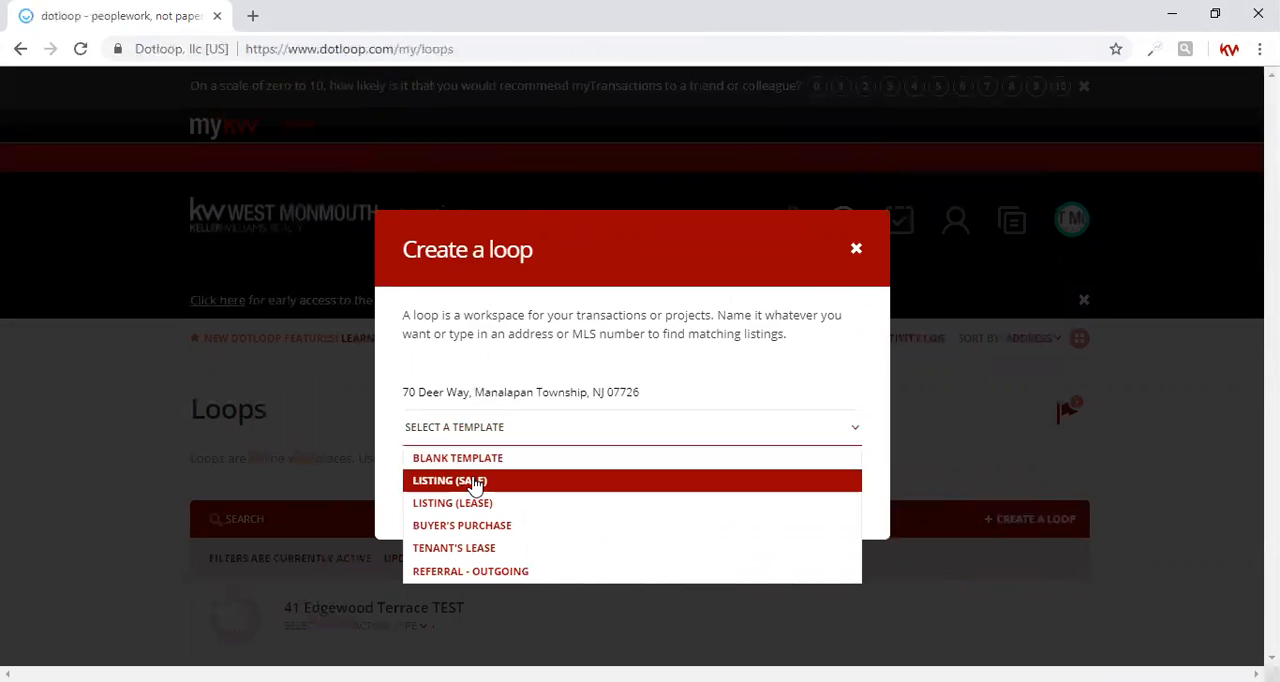
left_click(475, 485)
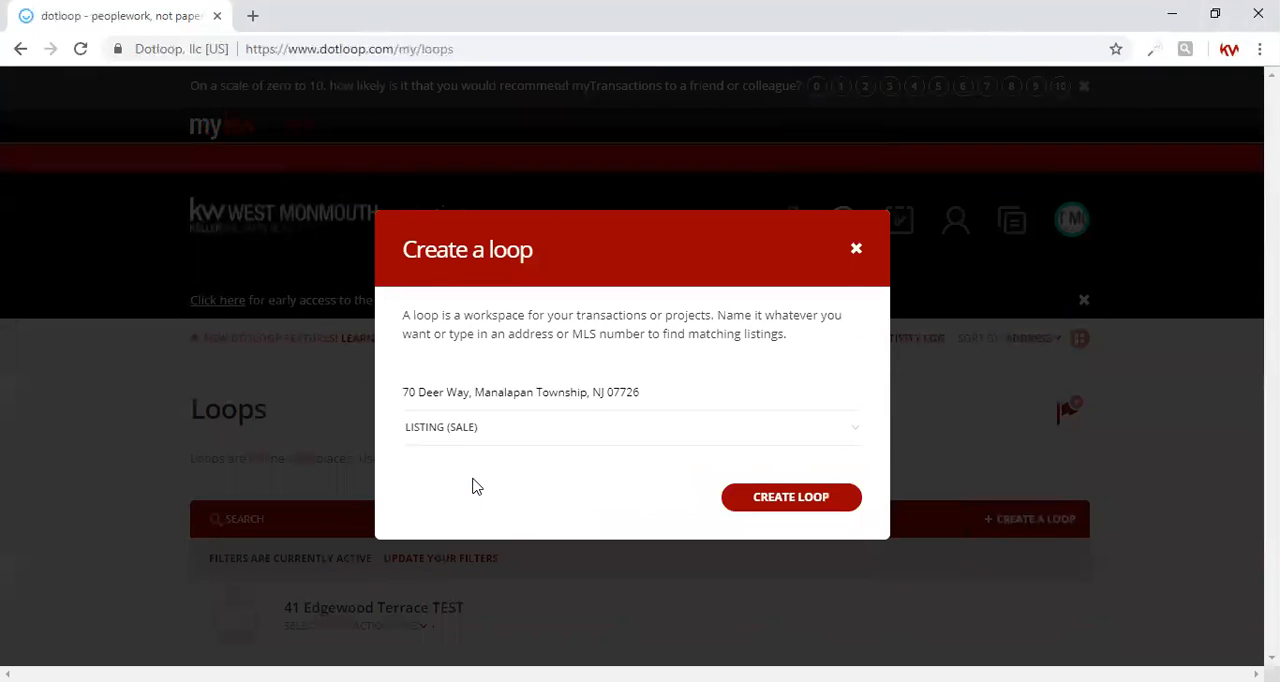
left_click(751, 500)
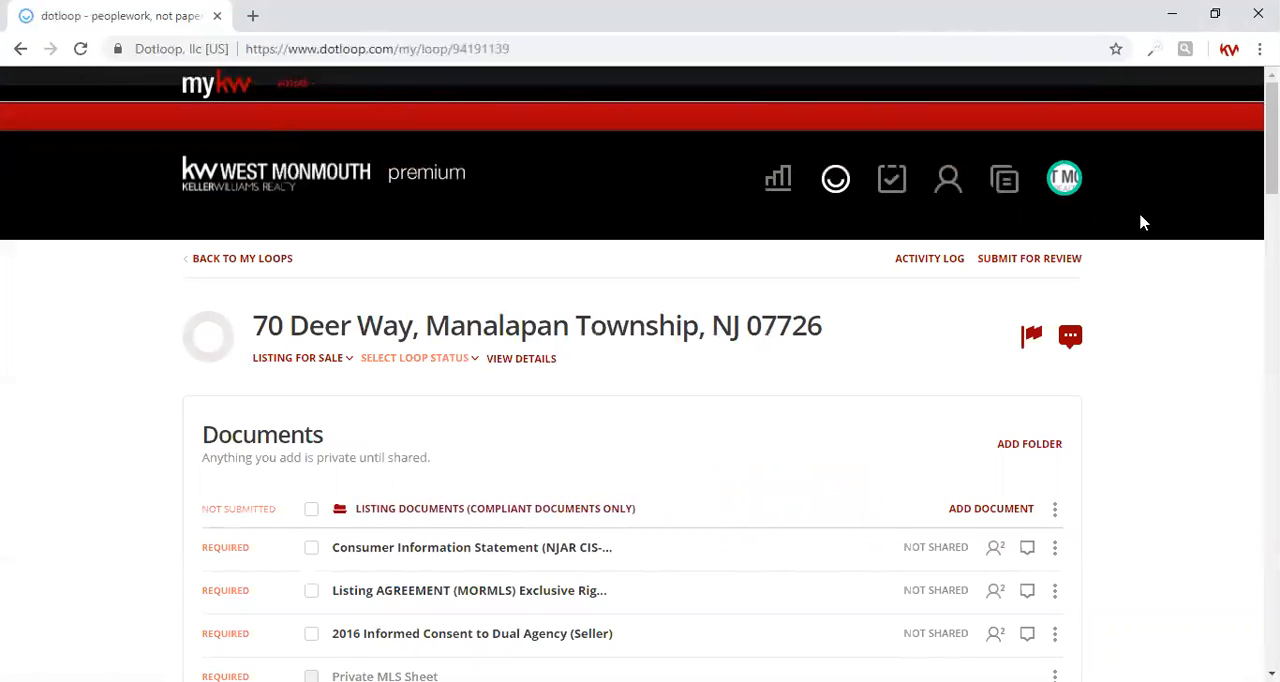
Step: Open the loop's details and set the loop status to Pre-Listing
scroll(640, 400, "down", 3)
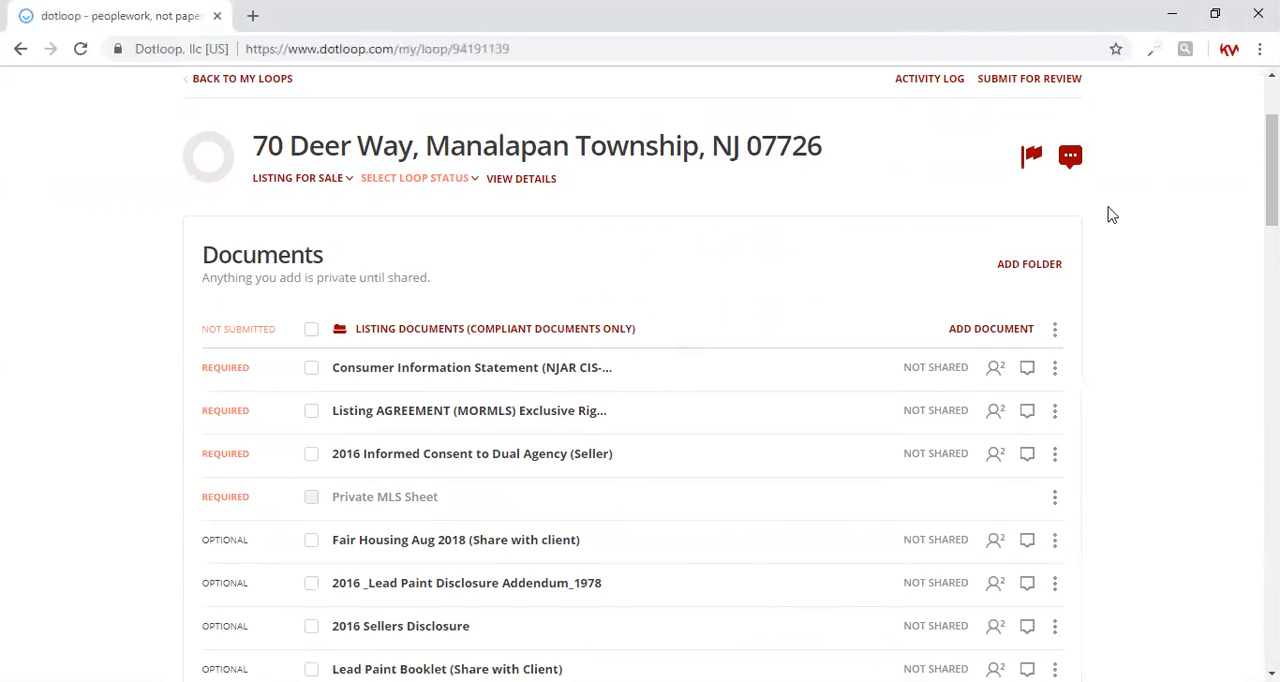
left_click(530, 188)
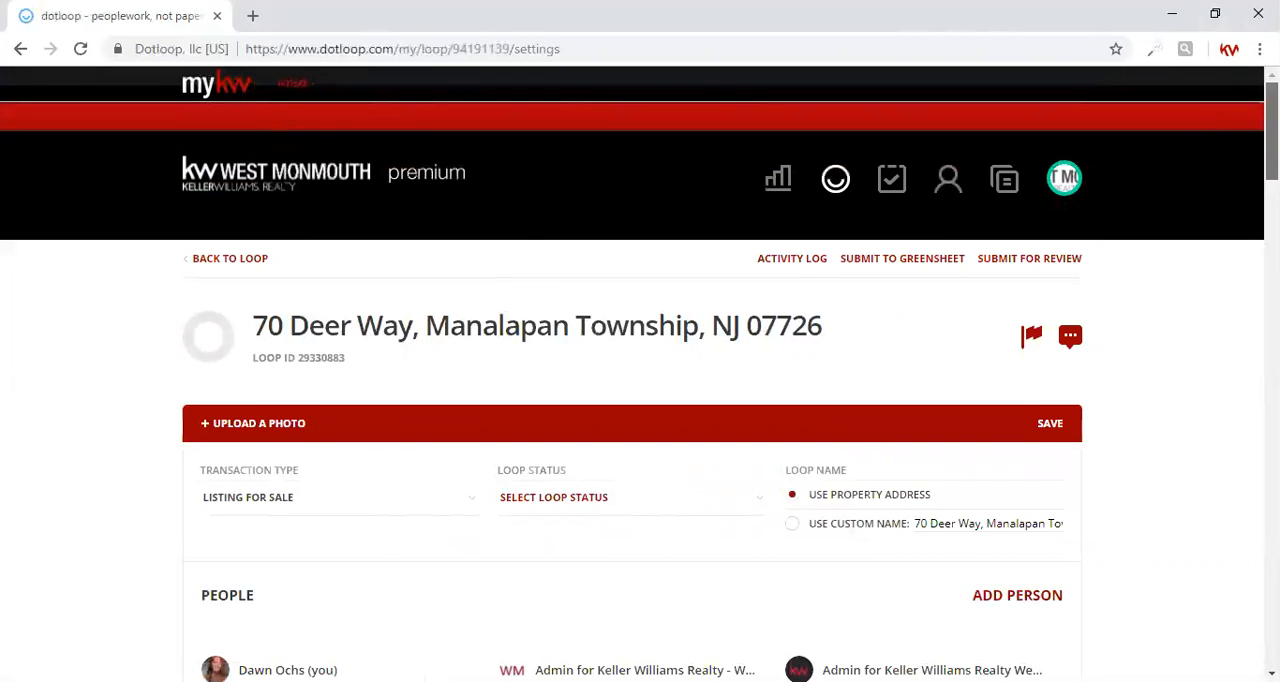
scroll(955, 270, "down", 3)
left_click(591, 250)
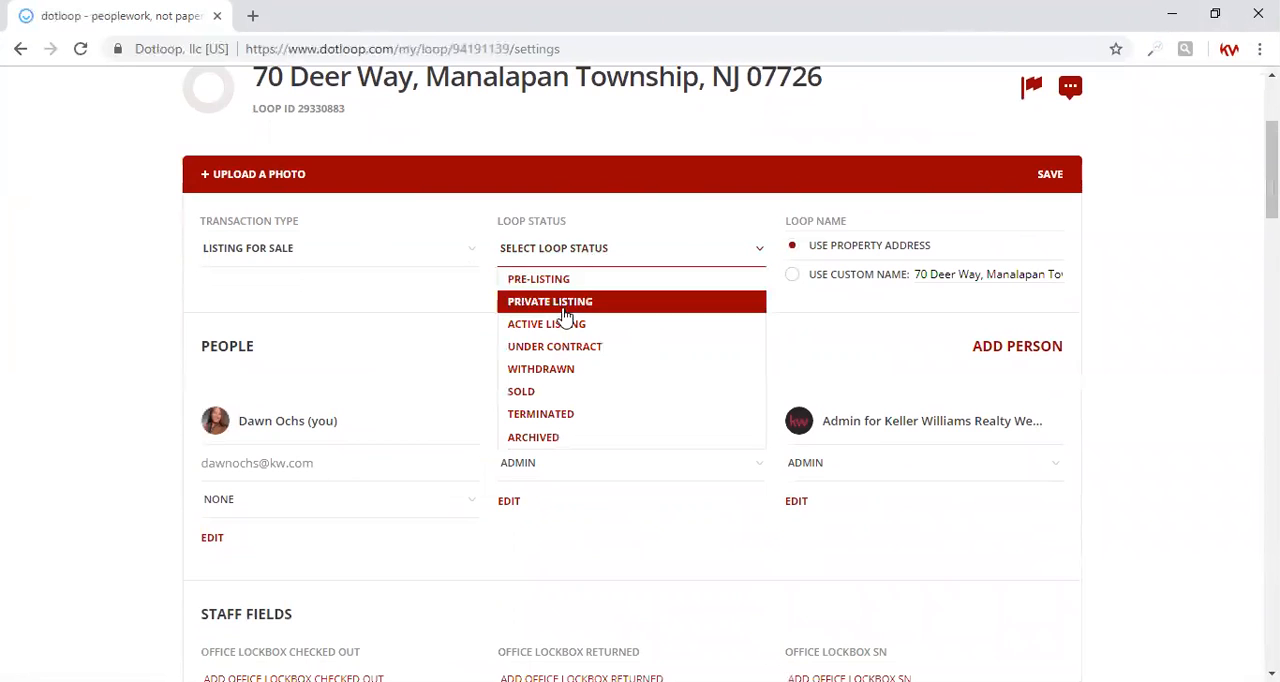
left_click(565, 283)
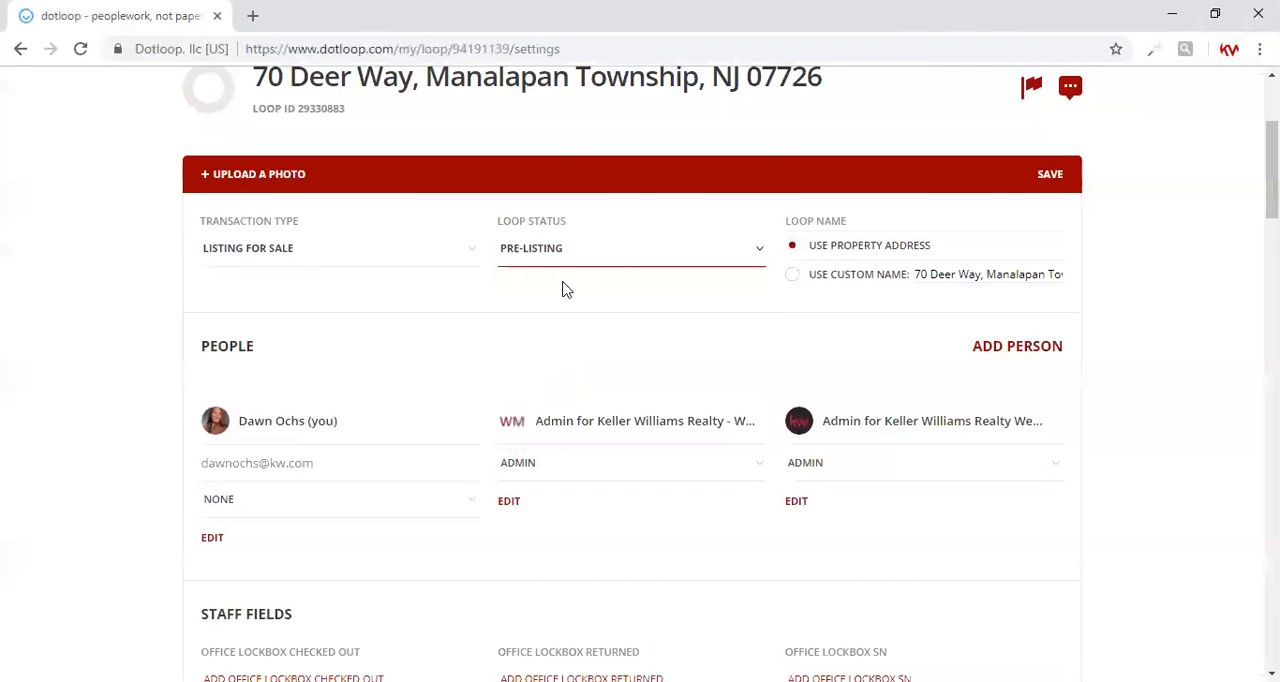
Step: Edit the account owner's own entry under People and assign the Listing Agent role
scroll(1271, 170, "down", 2)
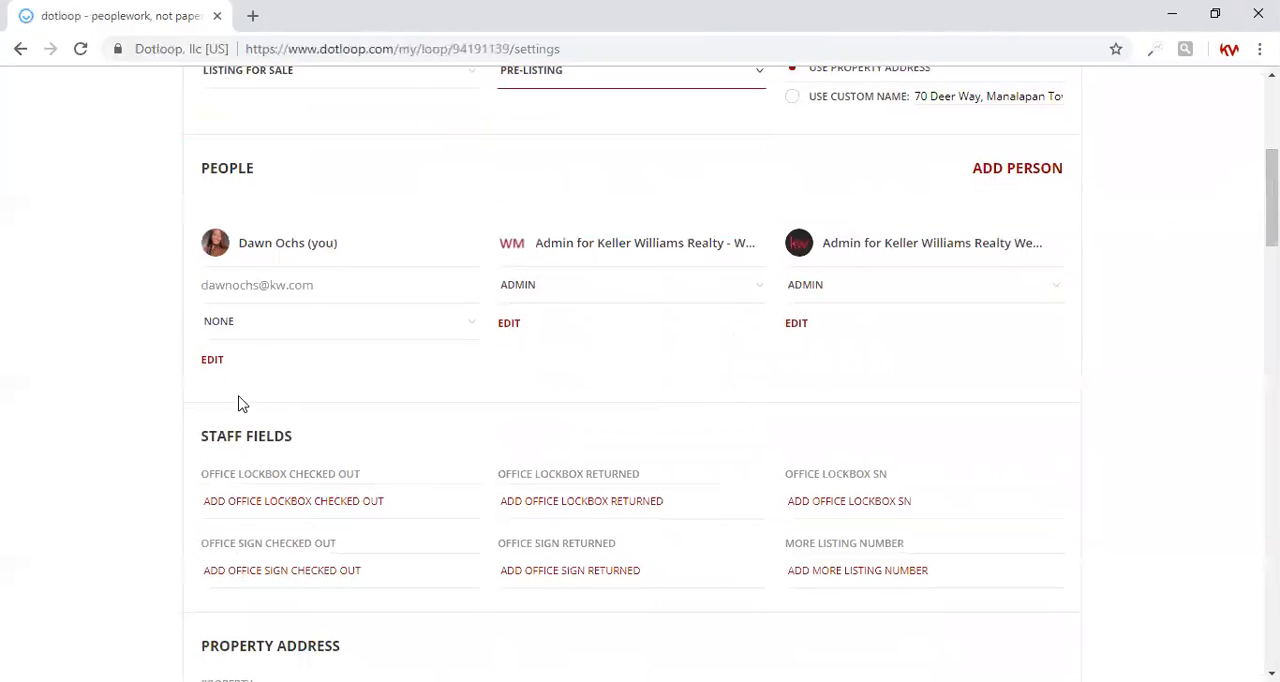
left_click(212, 362)
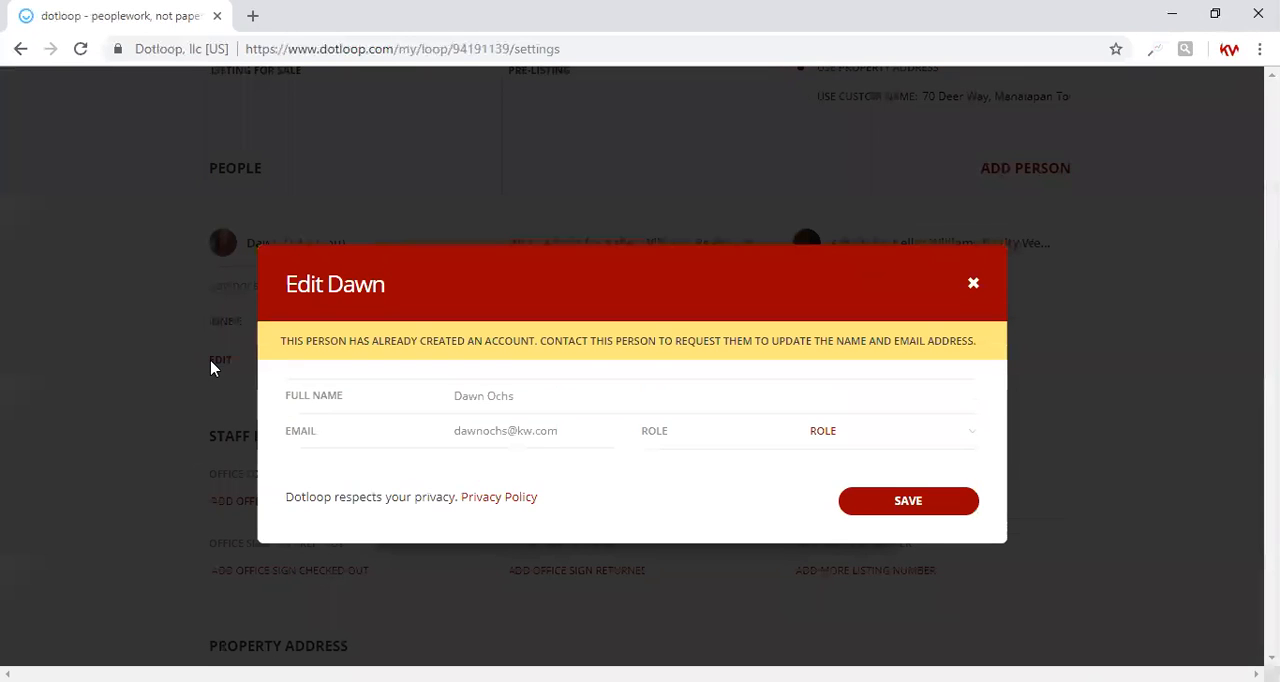
left_click(851, 441)
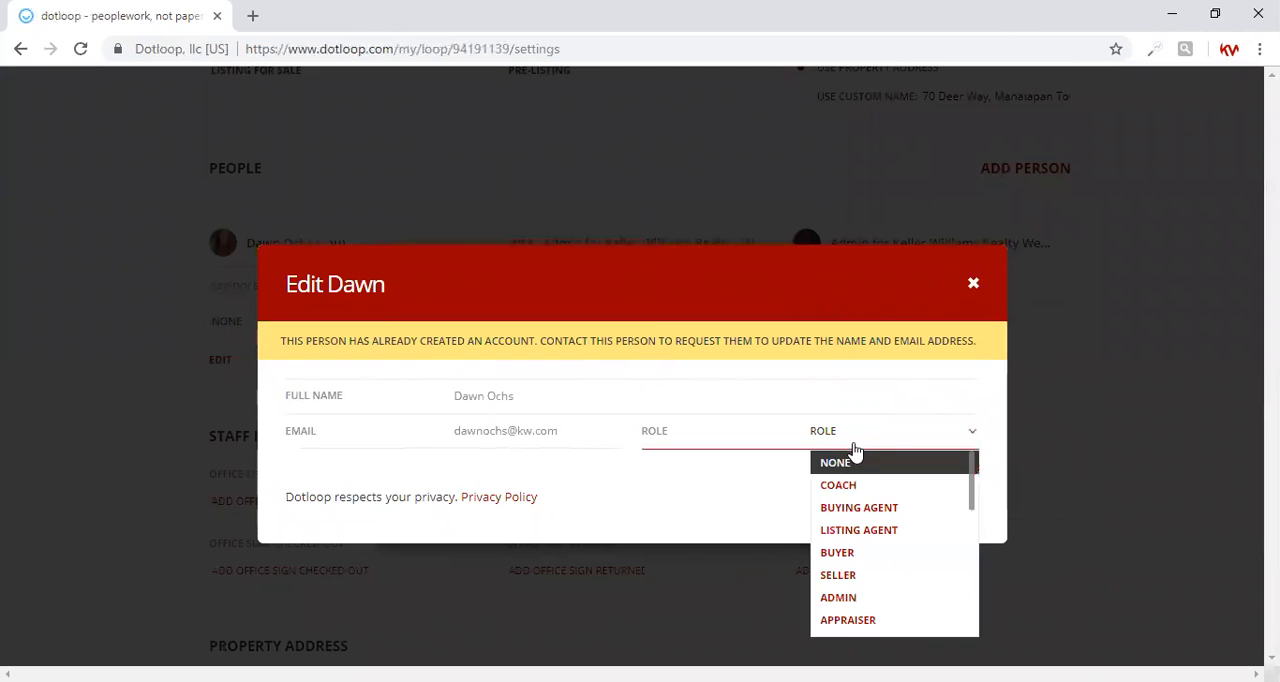
left_click(843, 529)
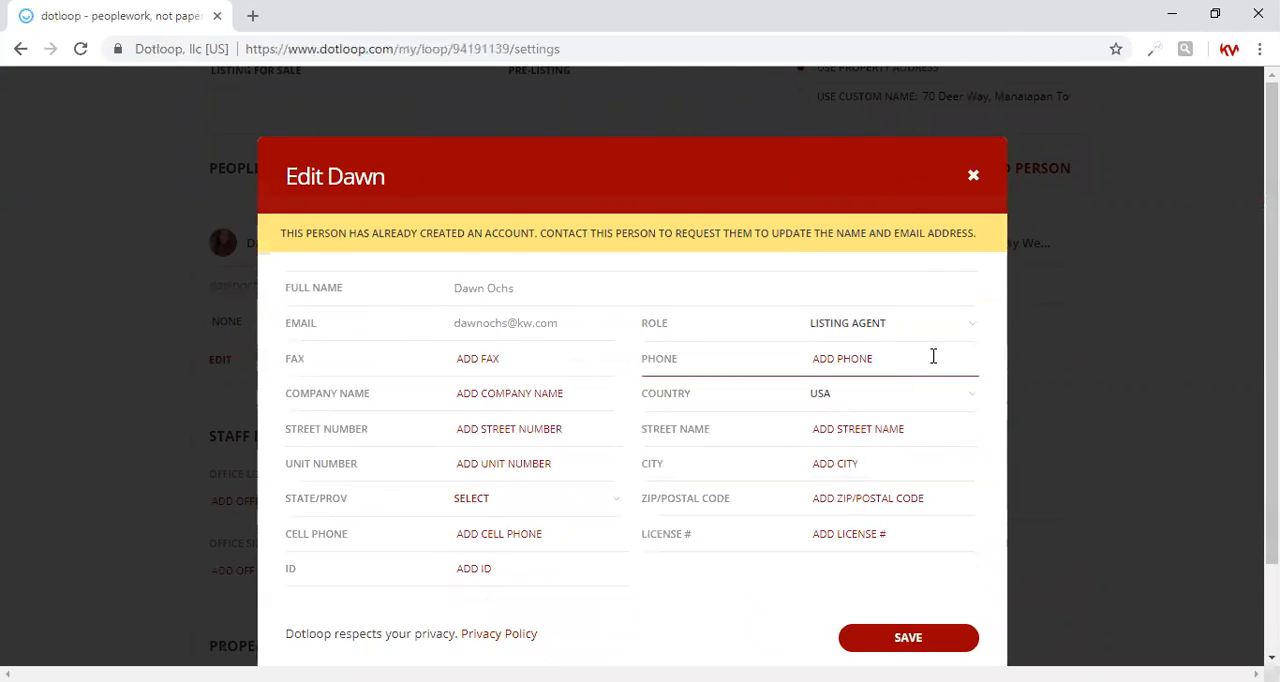
Step: Enter Keller Williams Realty West Monmouth as the listing agent's company name
left_click(510, 400)
type("Keller Williams Realty West ")
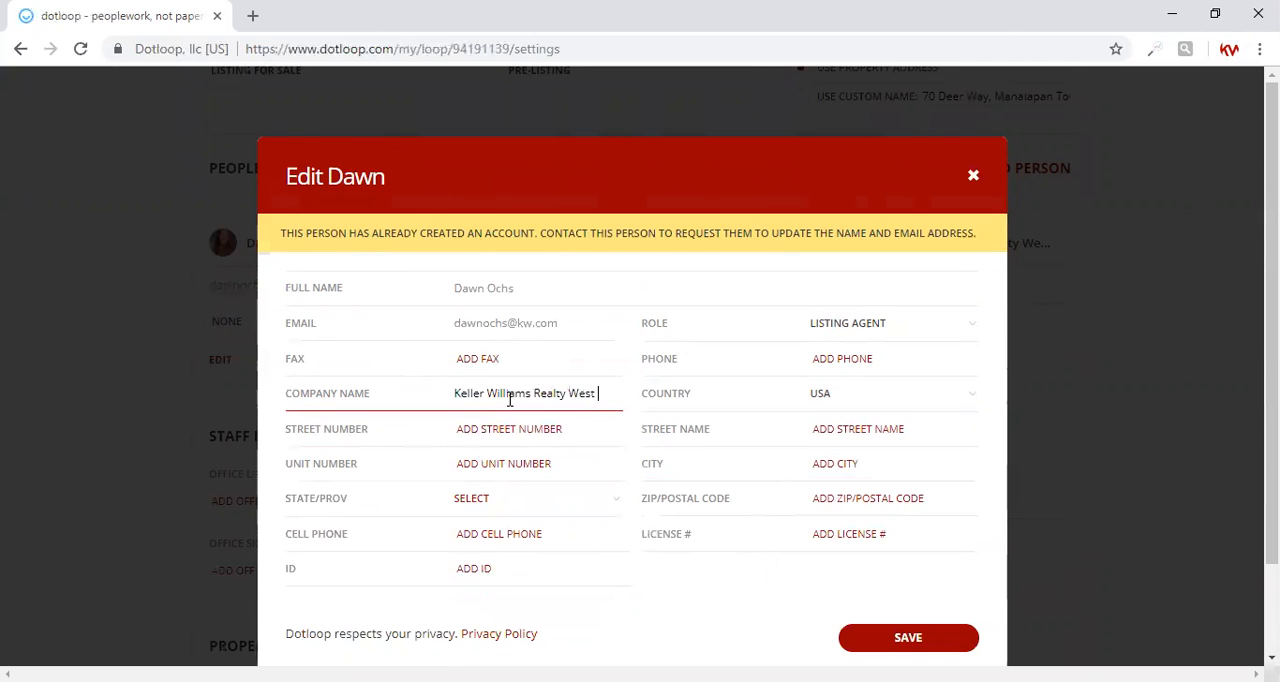
type("Monmouth")
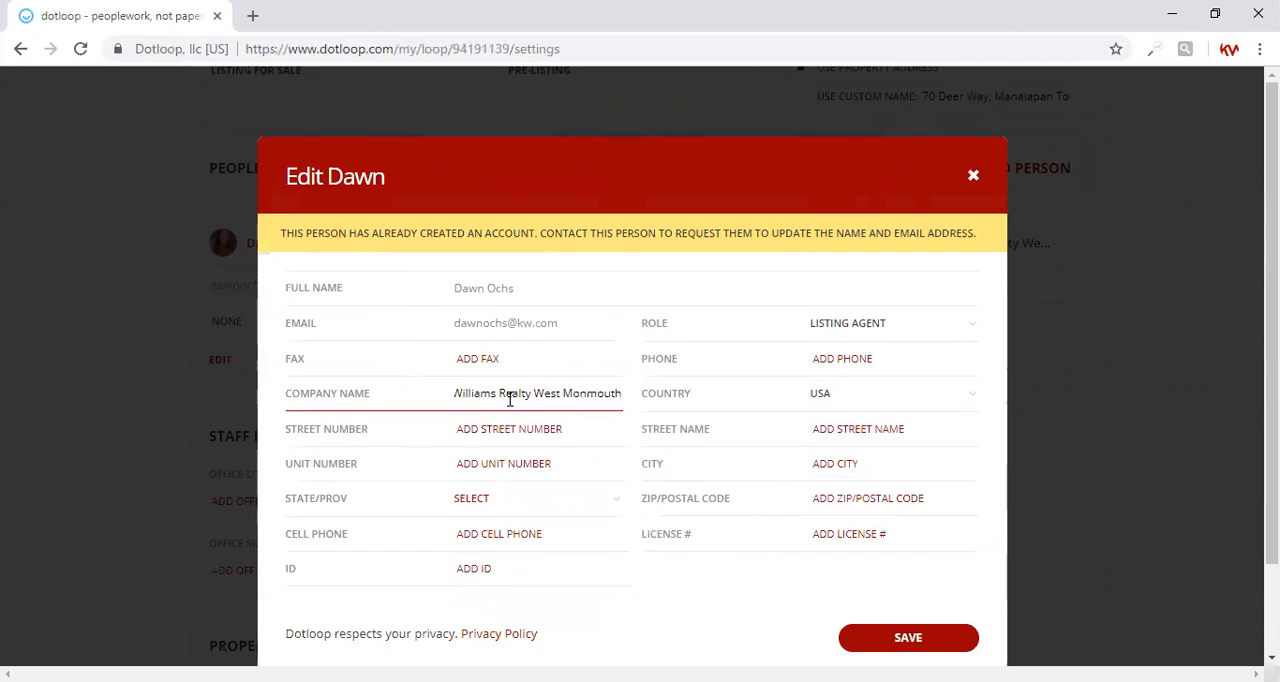
Step: Enter the office's street number for the listing agent, keeping only the number without the street name
left_click(500, 428)
type("50 B route 9 North")
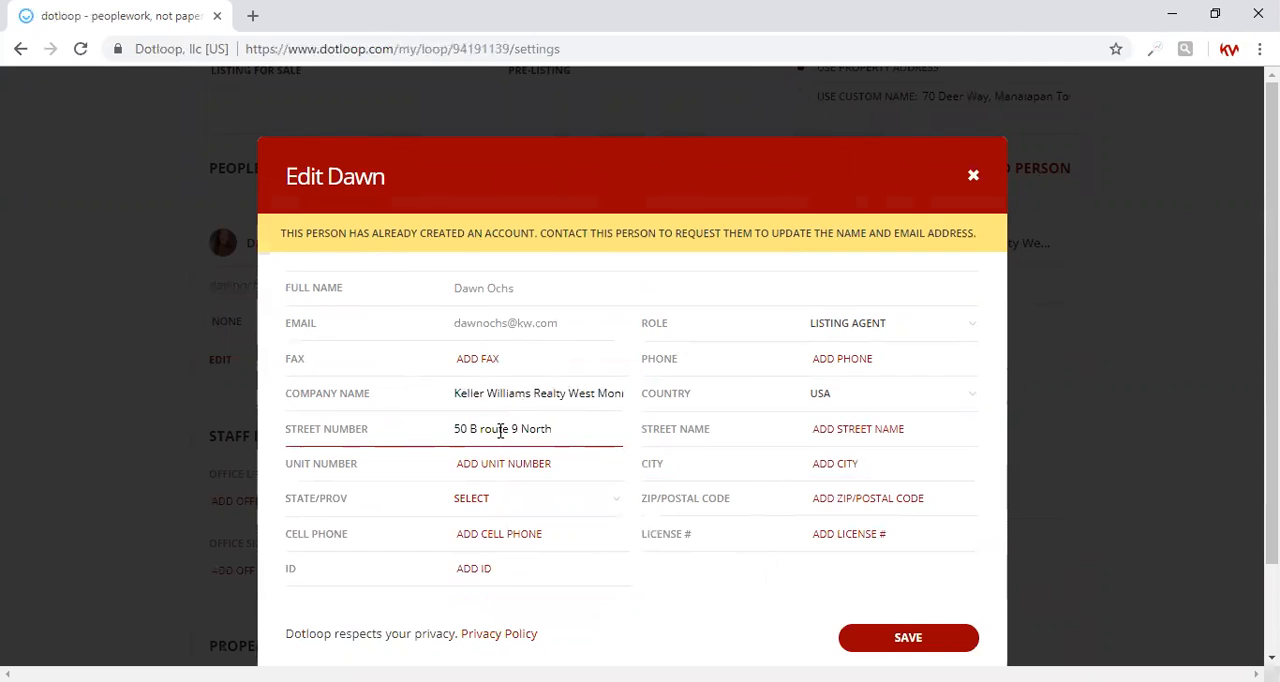
left_click_drag(555, 430, 470, 433)
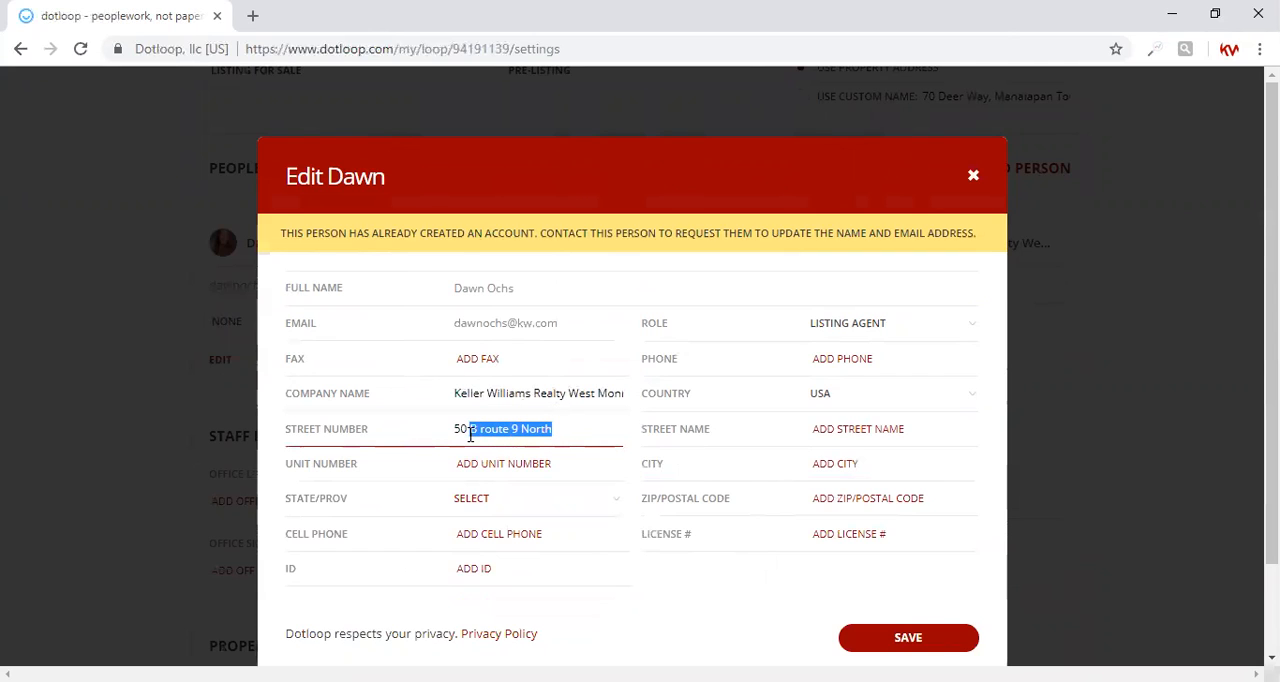
key("BackSpace")
key("Tab")
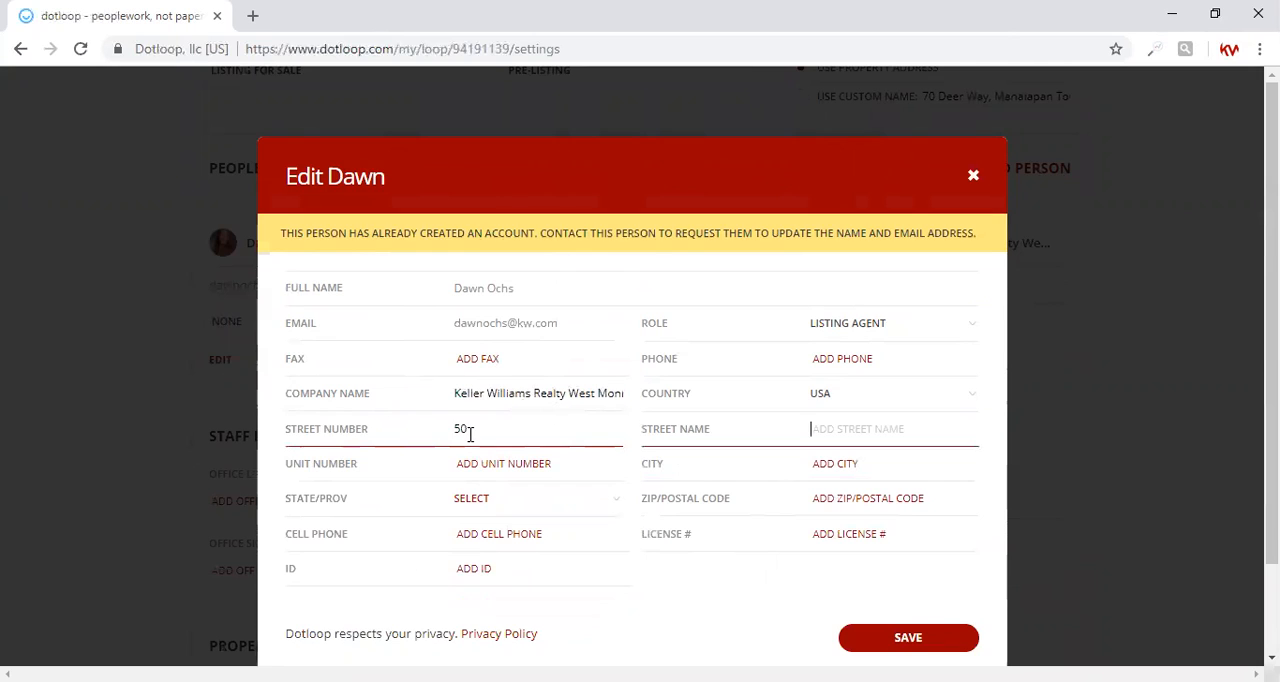
Step: Fill in the listing agent's office street name, city and state
type("Route 9 North")
left_click(832, 451)
type("Morganville")
key("Tab")
type("nj")
key("Tab")
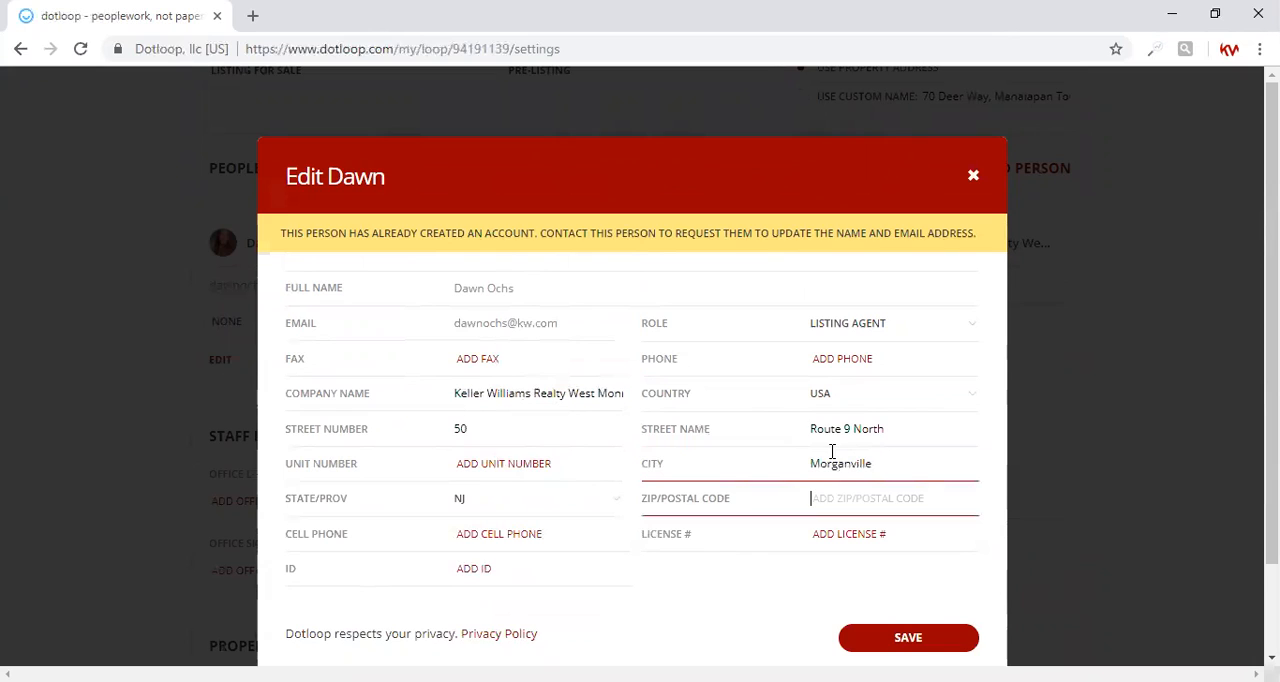
Step: Enter the listing agent's ZIP code and license number, and save the contact details
type("07751")
left_click(843, 548)
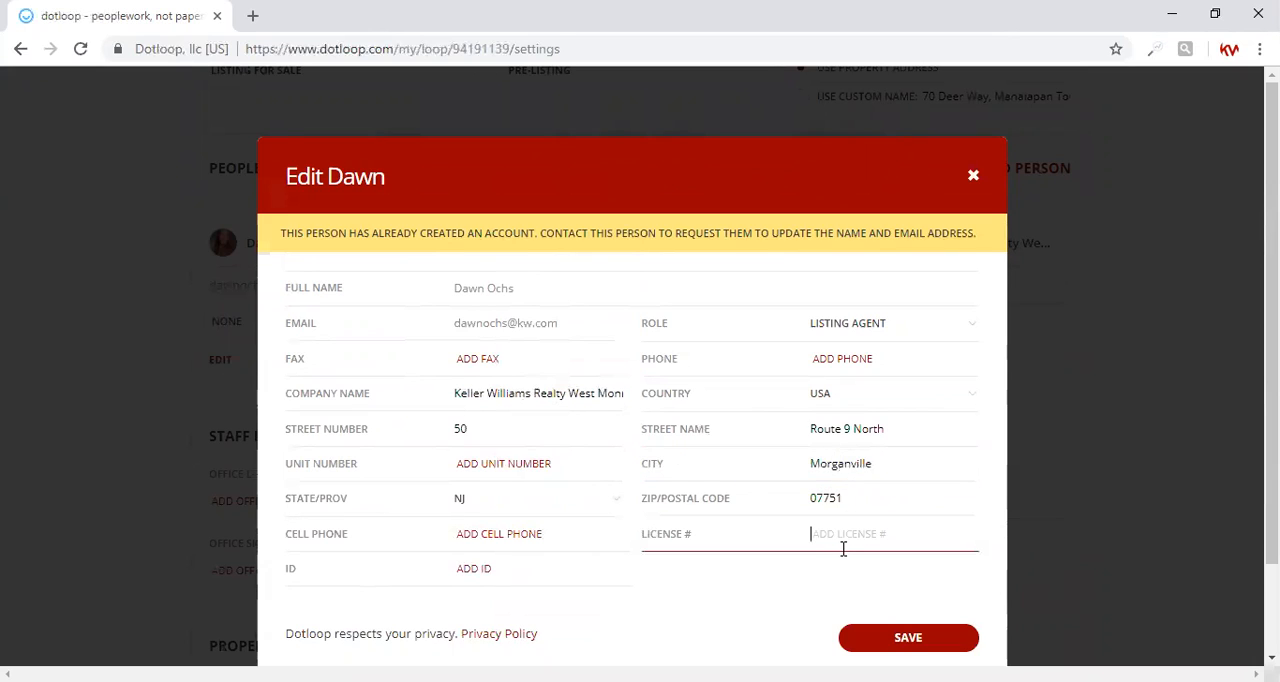
left_click(884, 647)
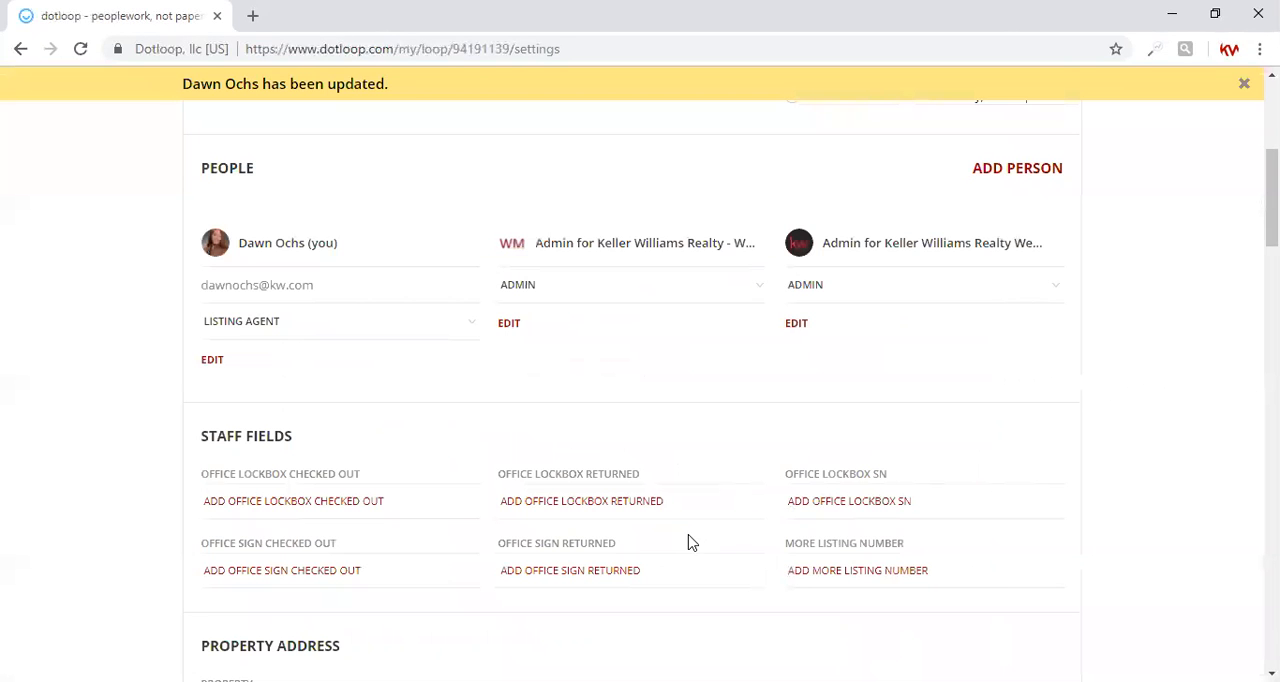
Step: Start adding a person to the loop with the seller's full name and the Seller role, leaving the email empty
left_click(1050, 170)
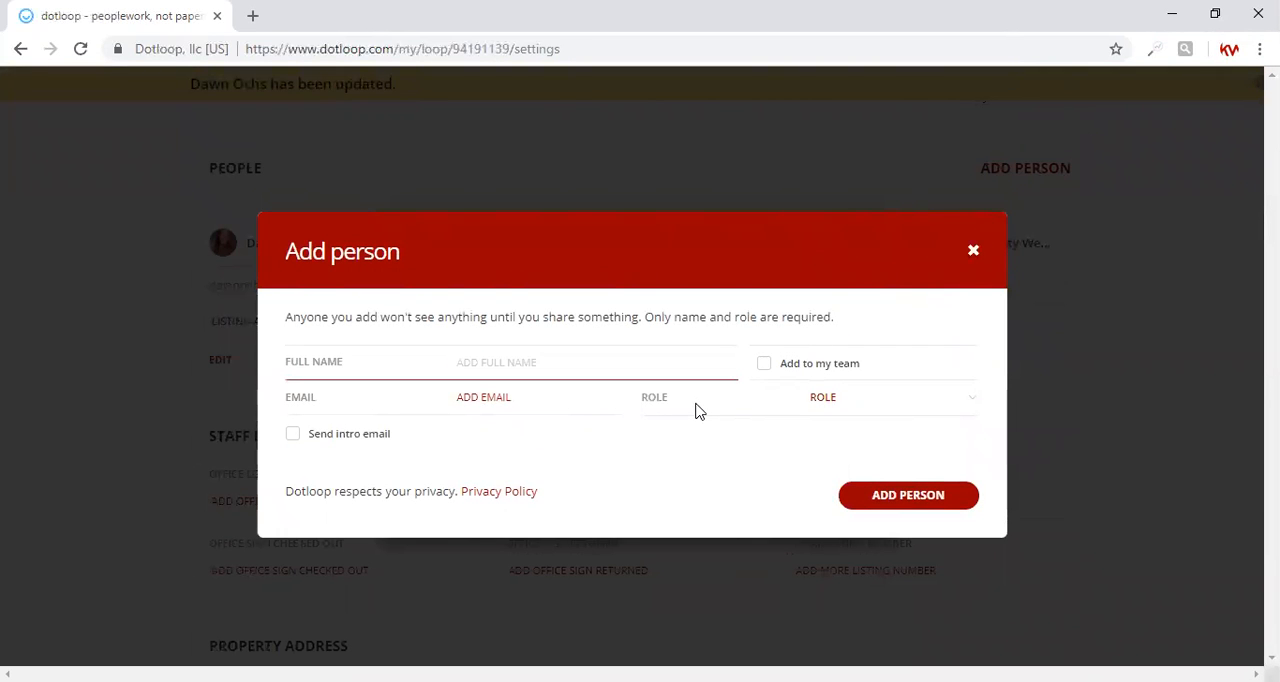
left_click(524, 397)
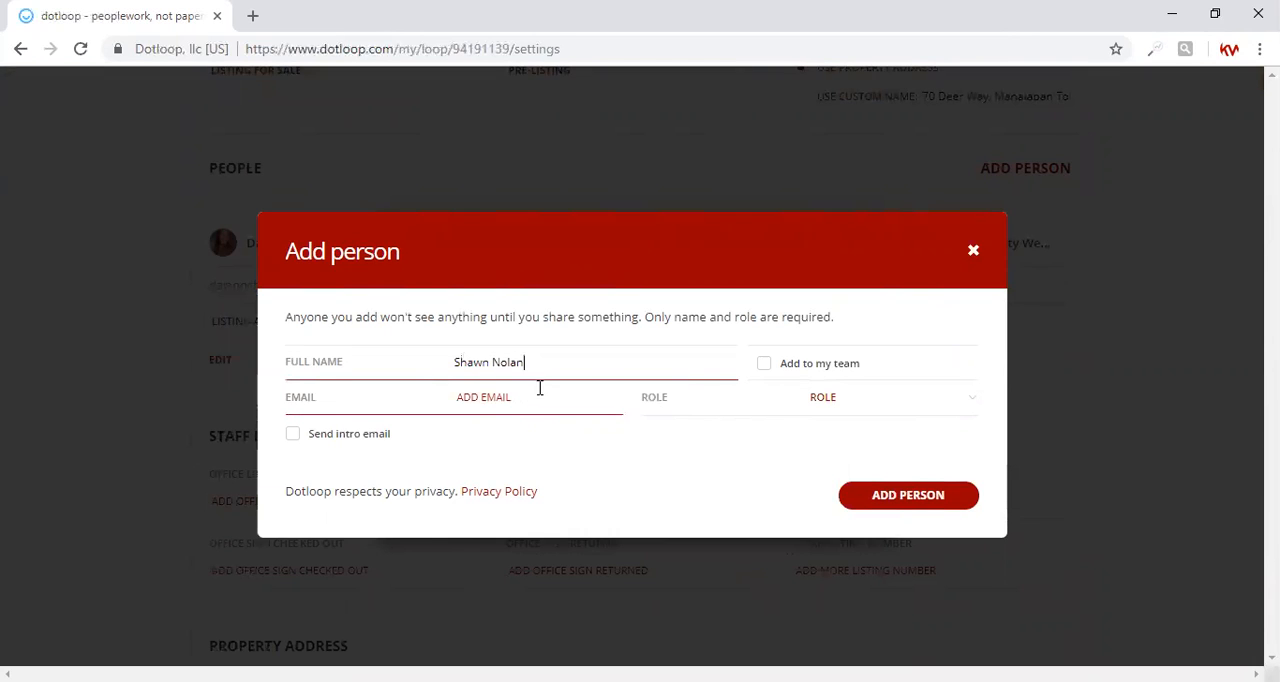
left_click(814, 396)
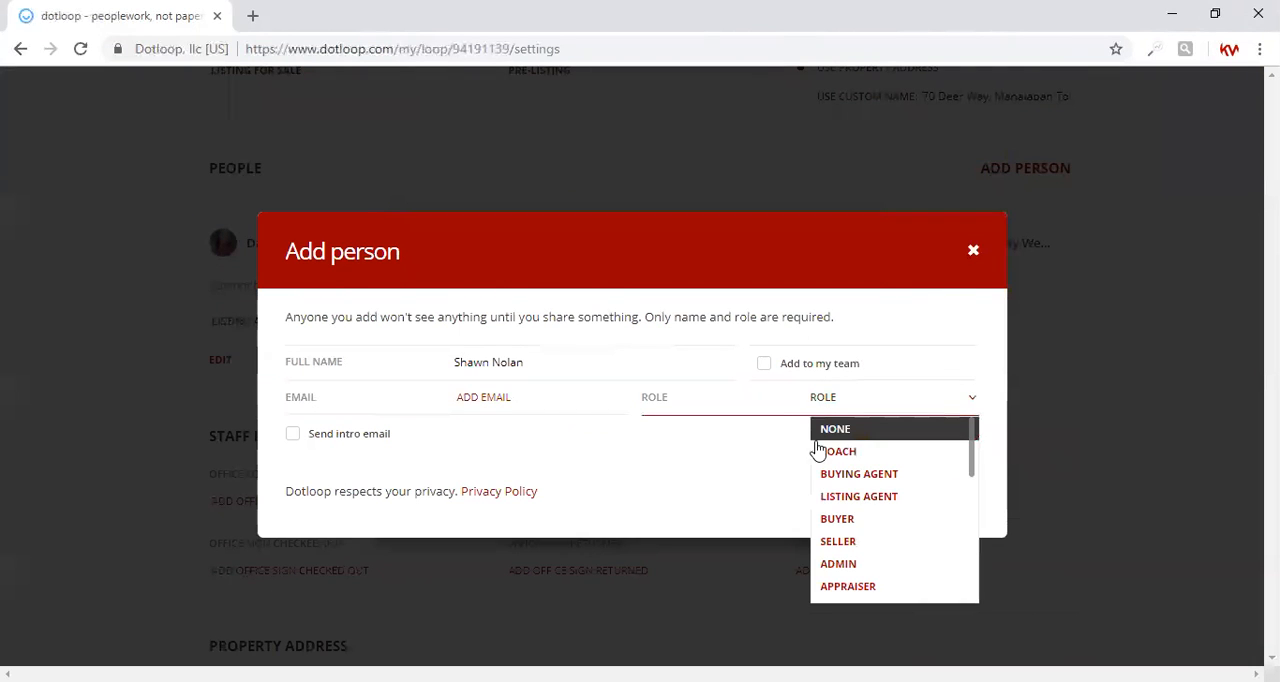
left_click(834, 544)
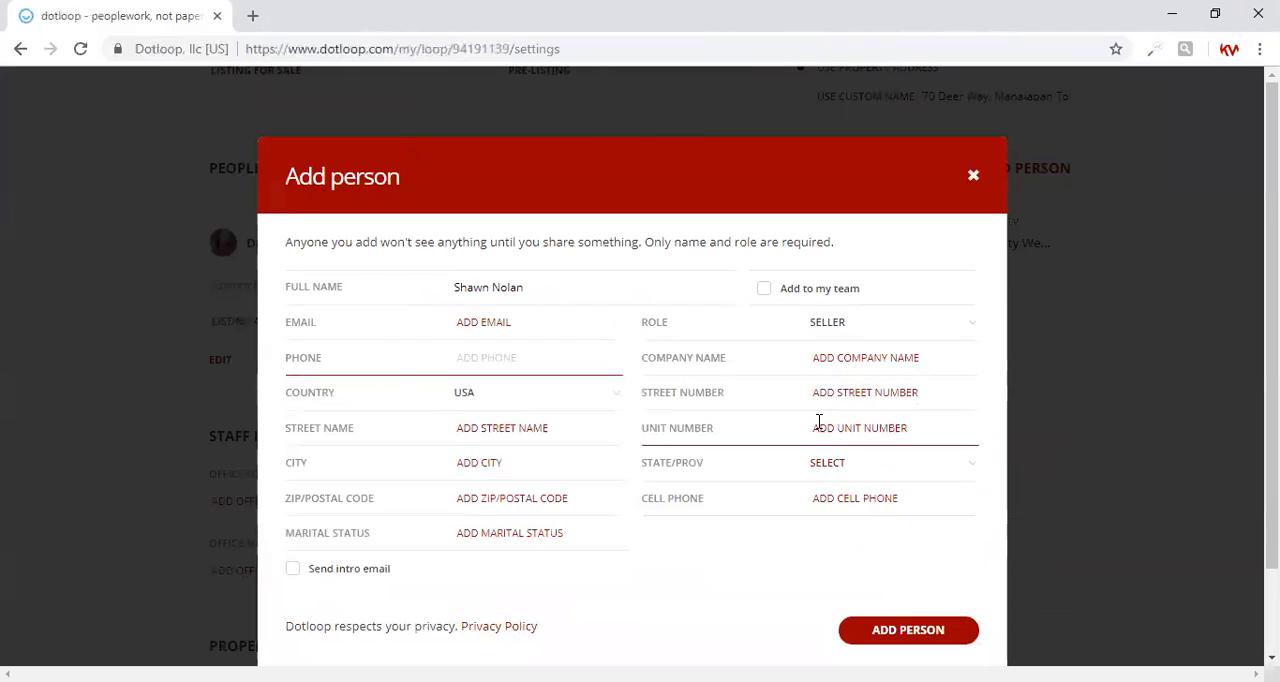
Step: Fill in the street number and street name of the seller's address
left_click(831, 395)
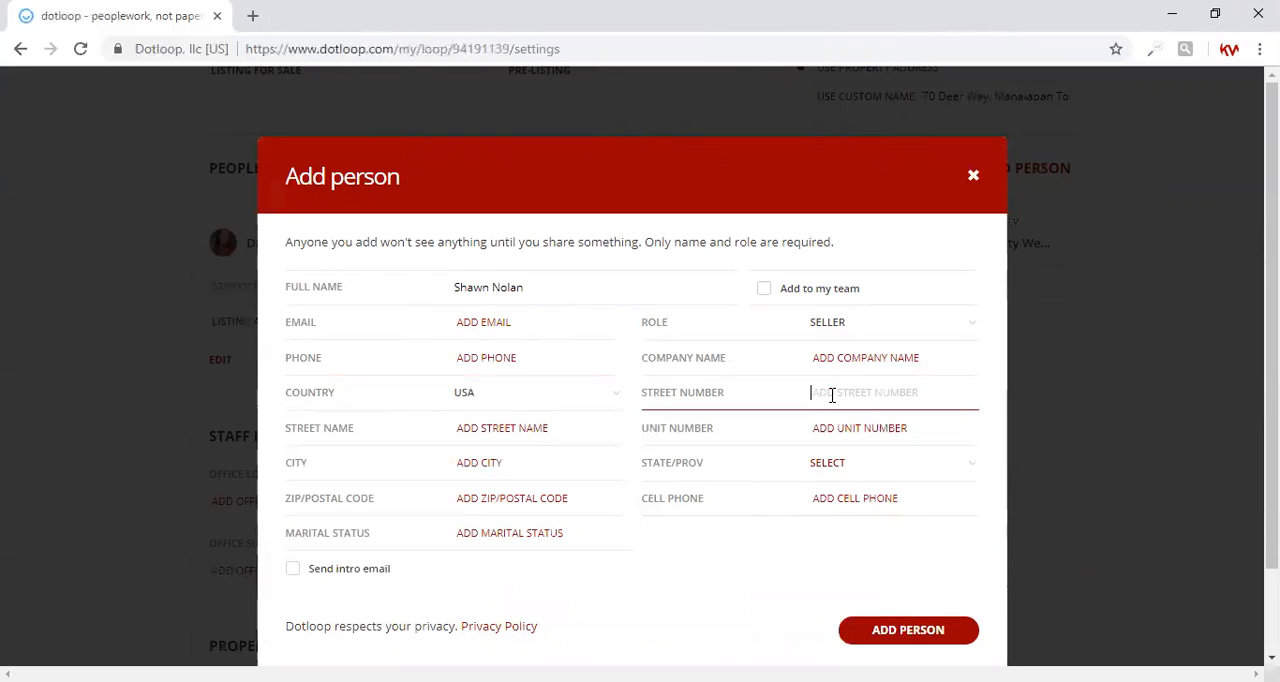
key("Tab")
key("Tab")
Step: Enter the seller's city, state and ZIP code, and add the seller to the loop
key("Tab")
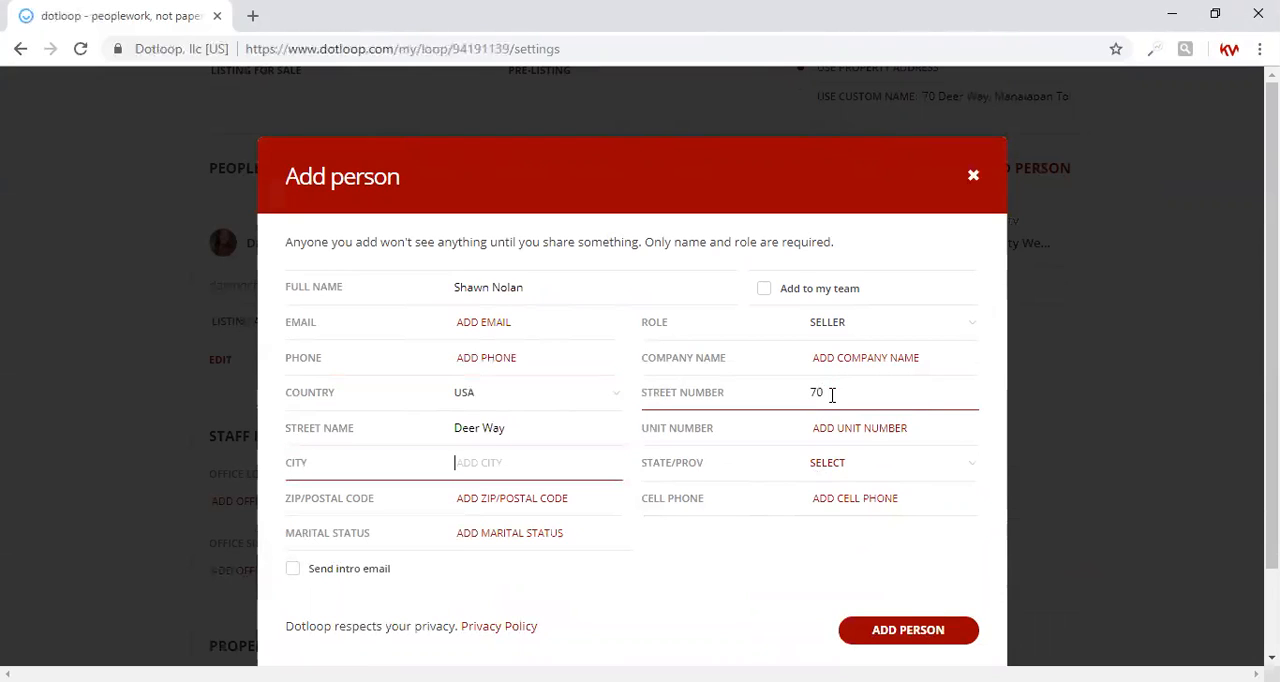
type("Manalapan")
key("Tab")
type("nj")
key("Tab")
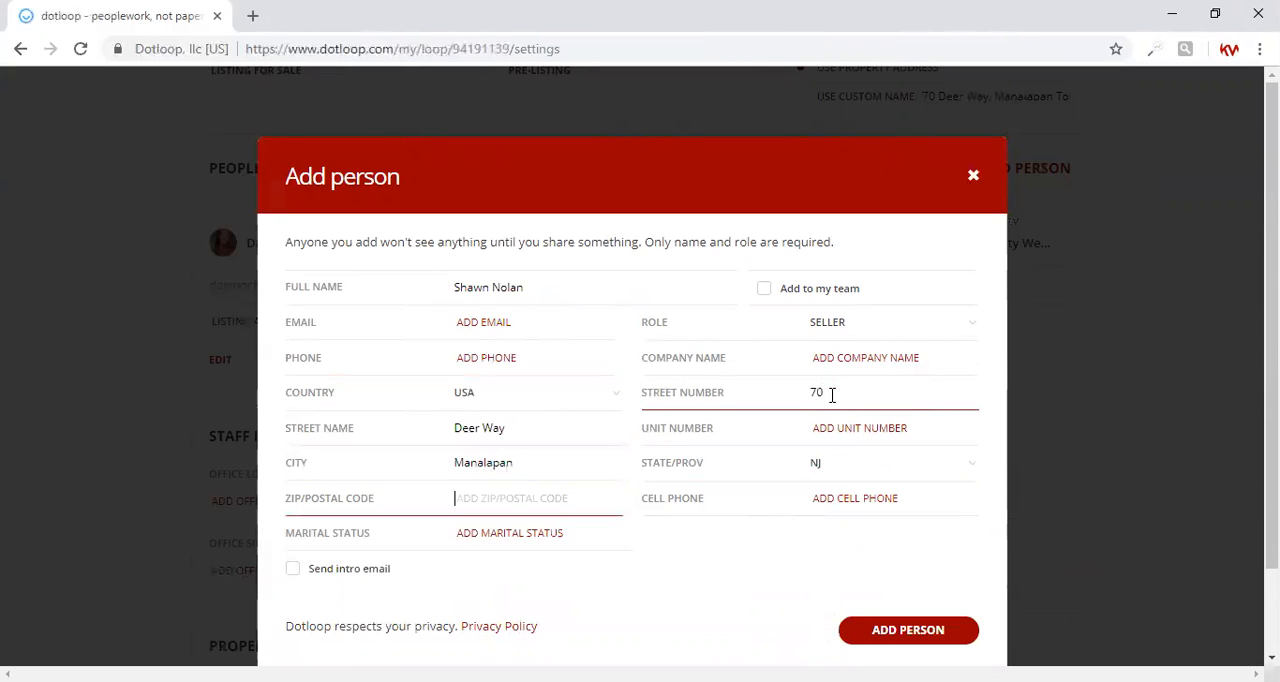
type("07726")
left_click(893, 642)
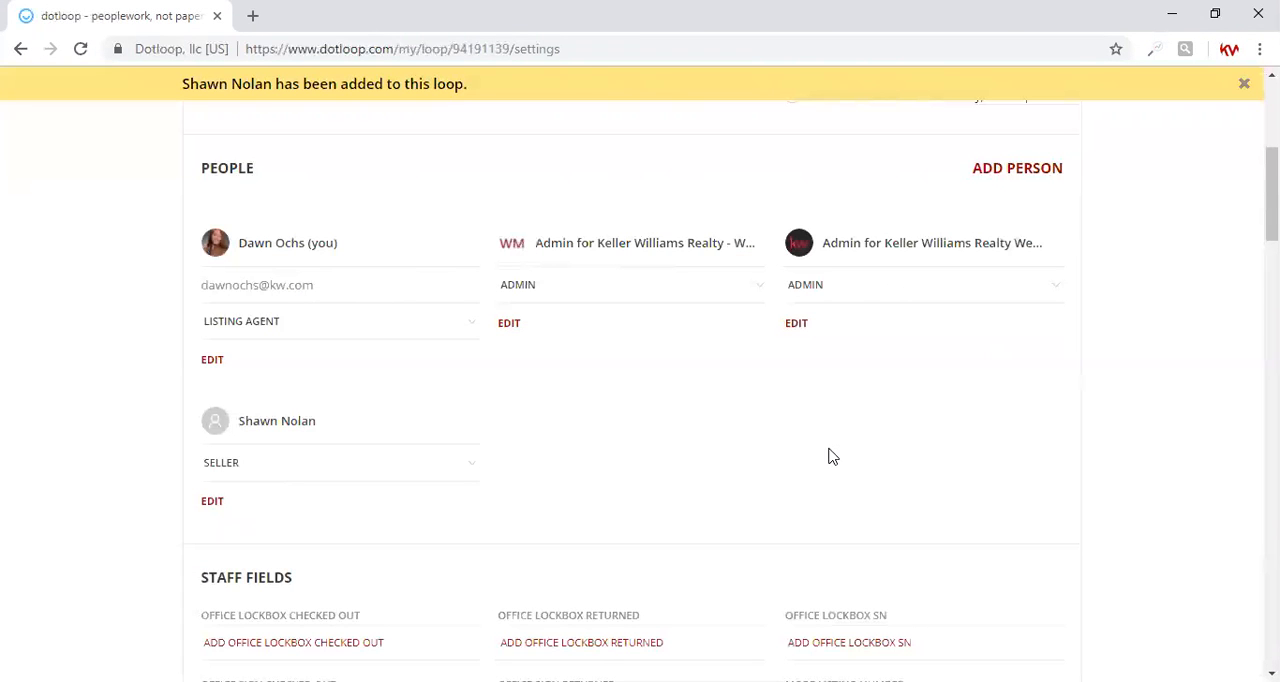
Step: Save the loop details with the remaining optional sections left blank, and return to the loop's documents
scroll(640, 400, "down", 3)
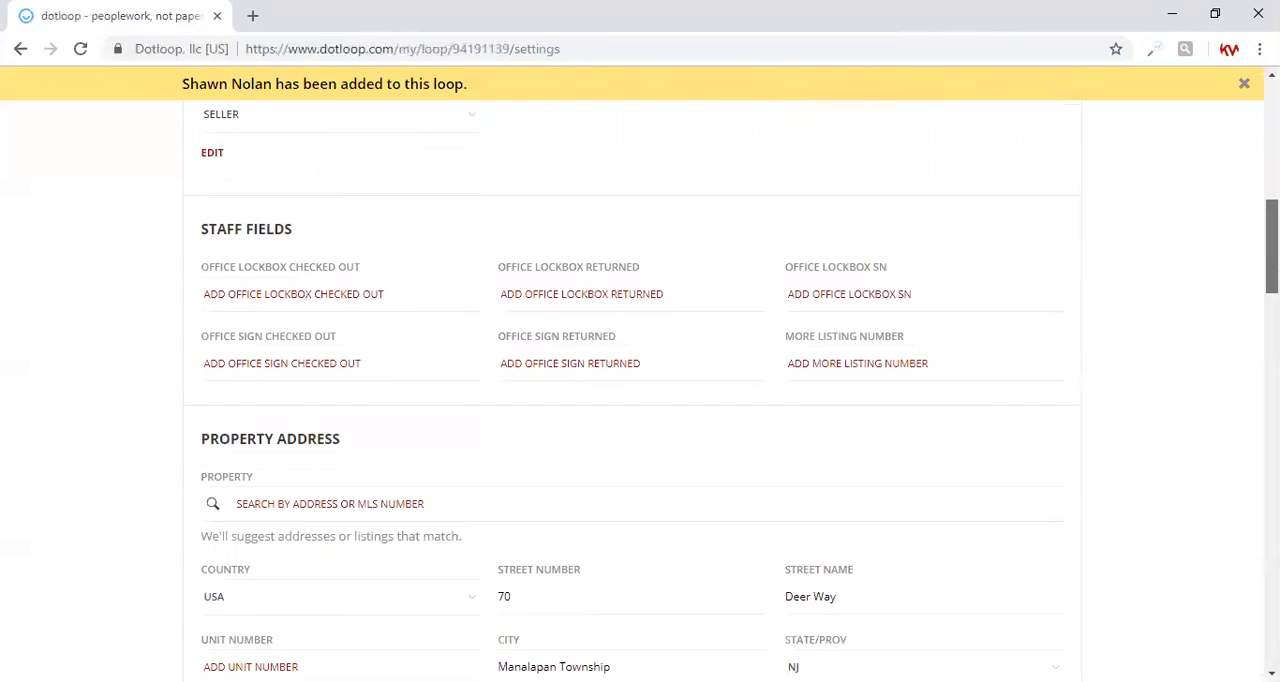
scroll(640, 400, "down", 5)
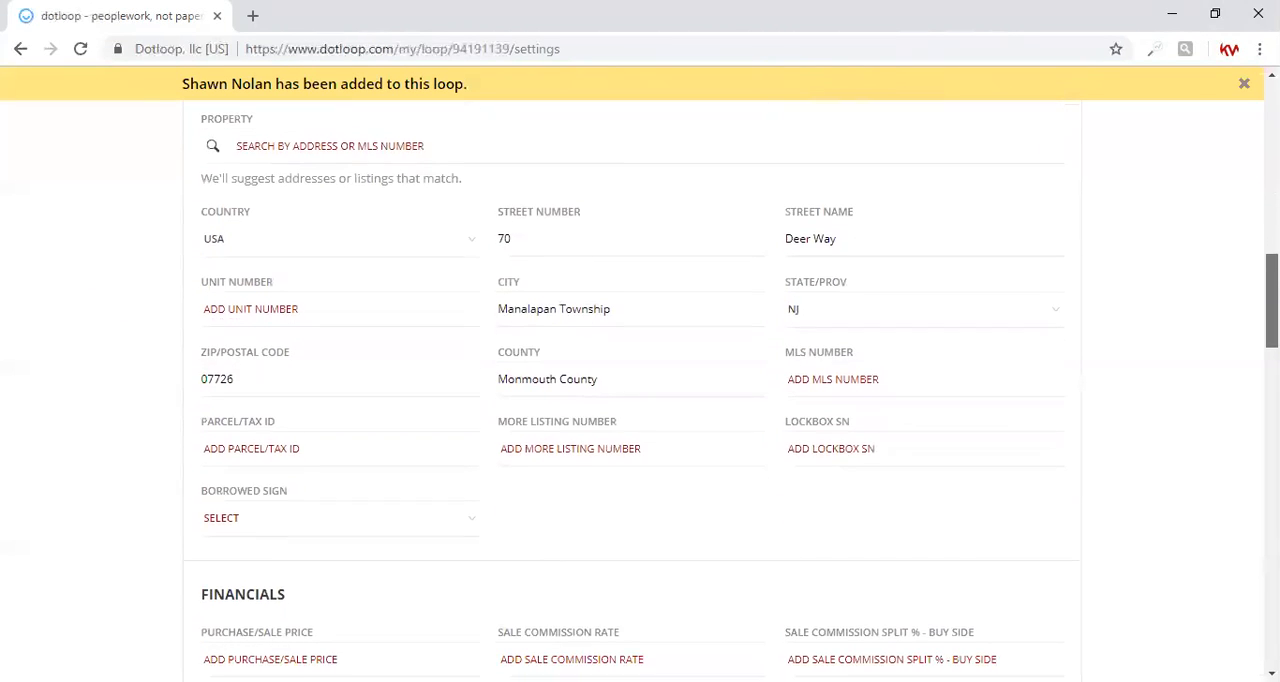
scroll(640, 400, "down", 3)
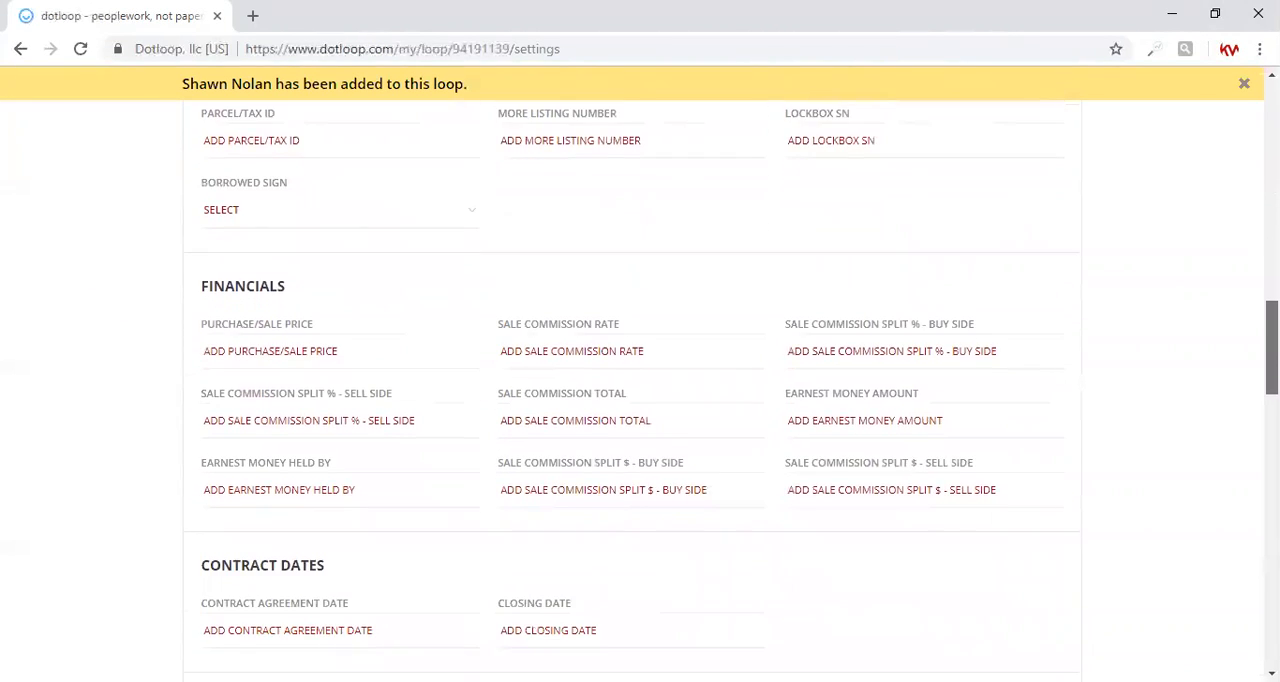
scroll(640, 400, "down", 4)
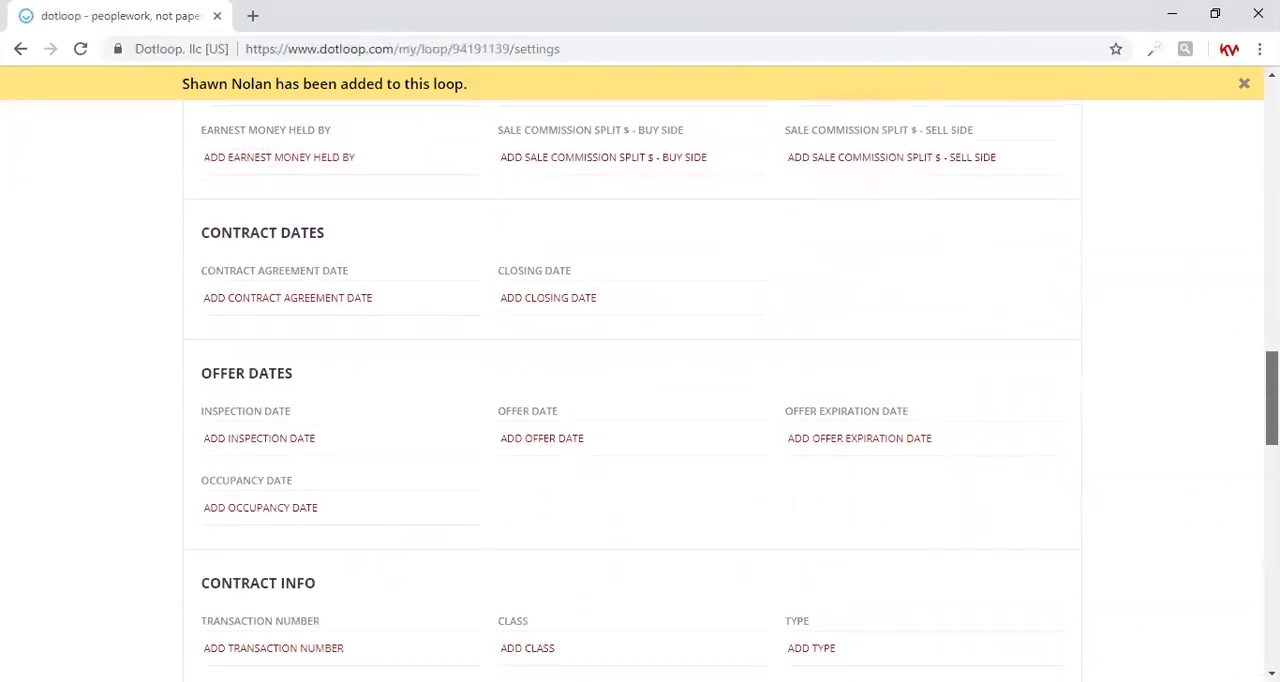
scroll(640, 400, "down", 5)
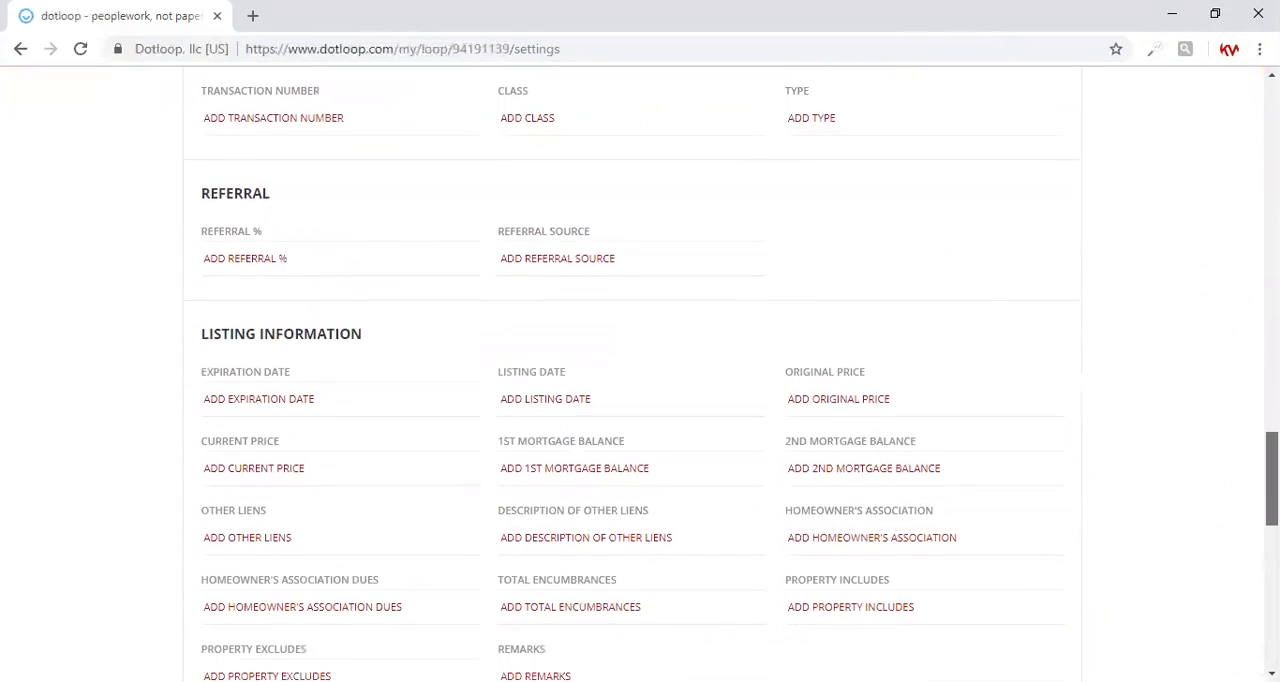
scroll(640, 400, "down", 4)
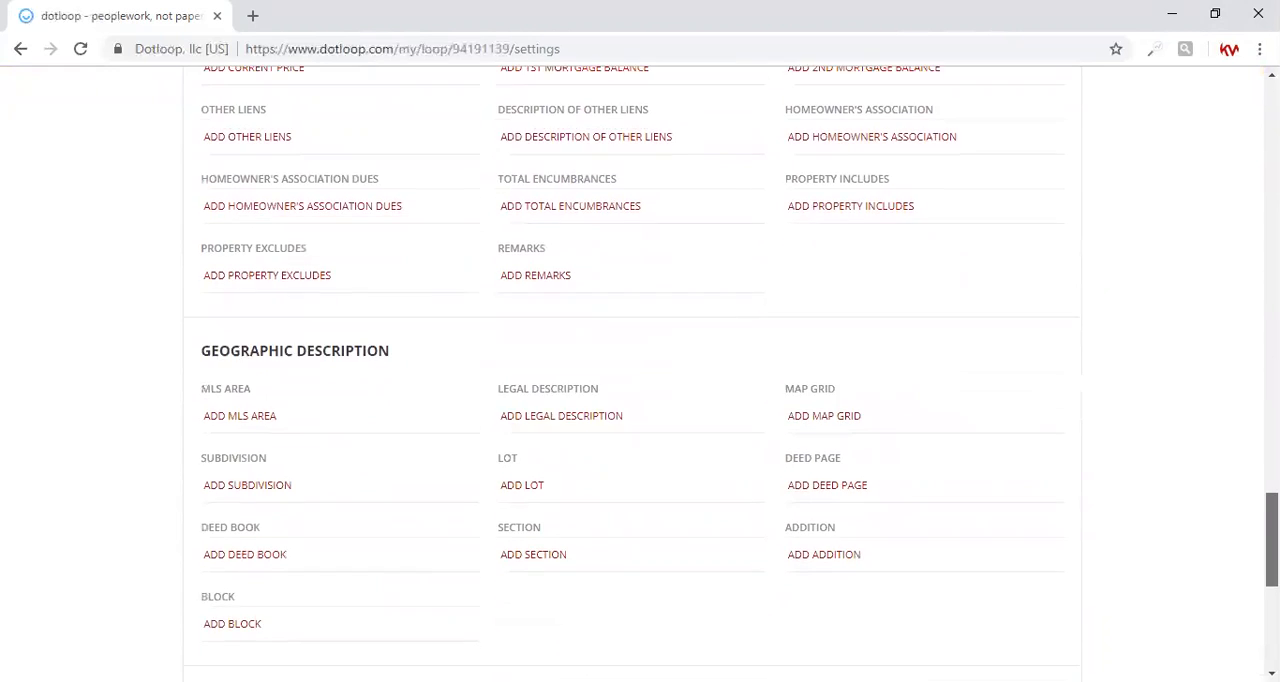
scroll(1008, 610, "down", 3)
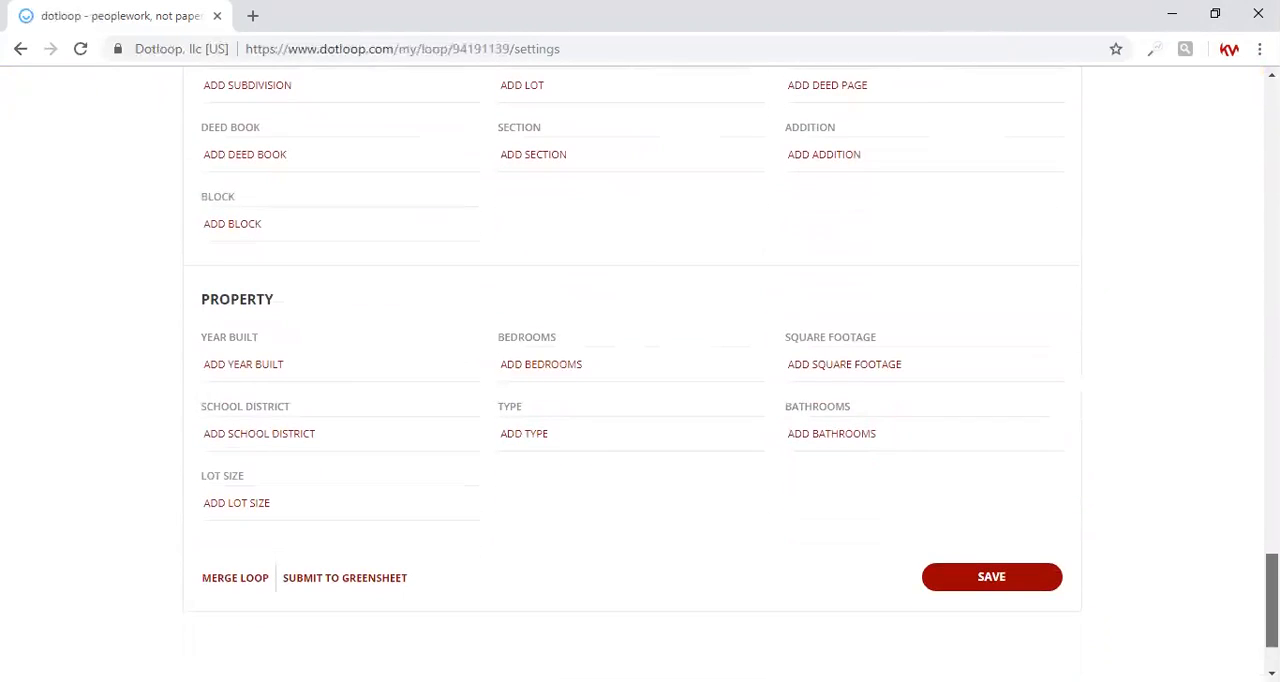
left_click(995, 580)
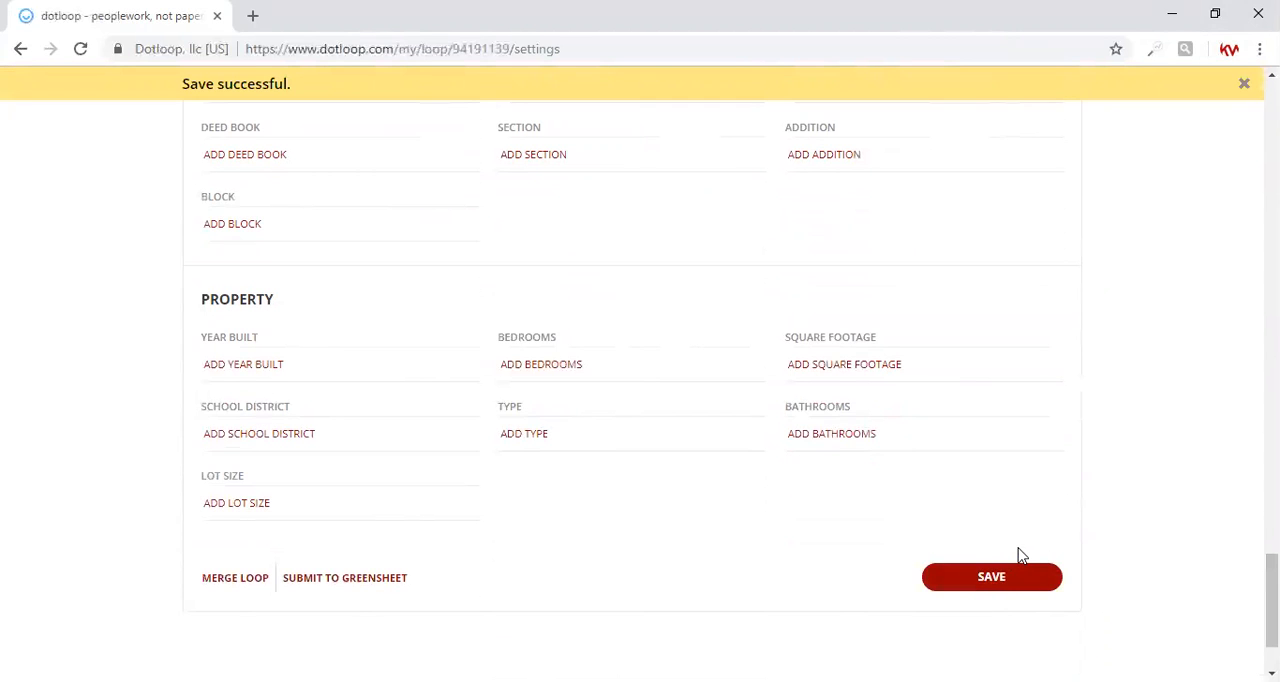
scroll(1022, 556, "up", 20)
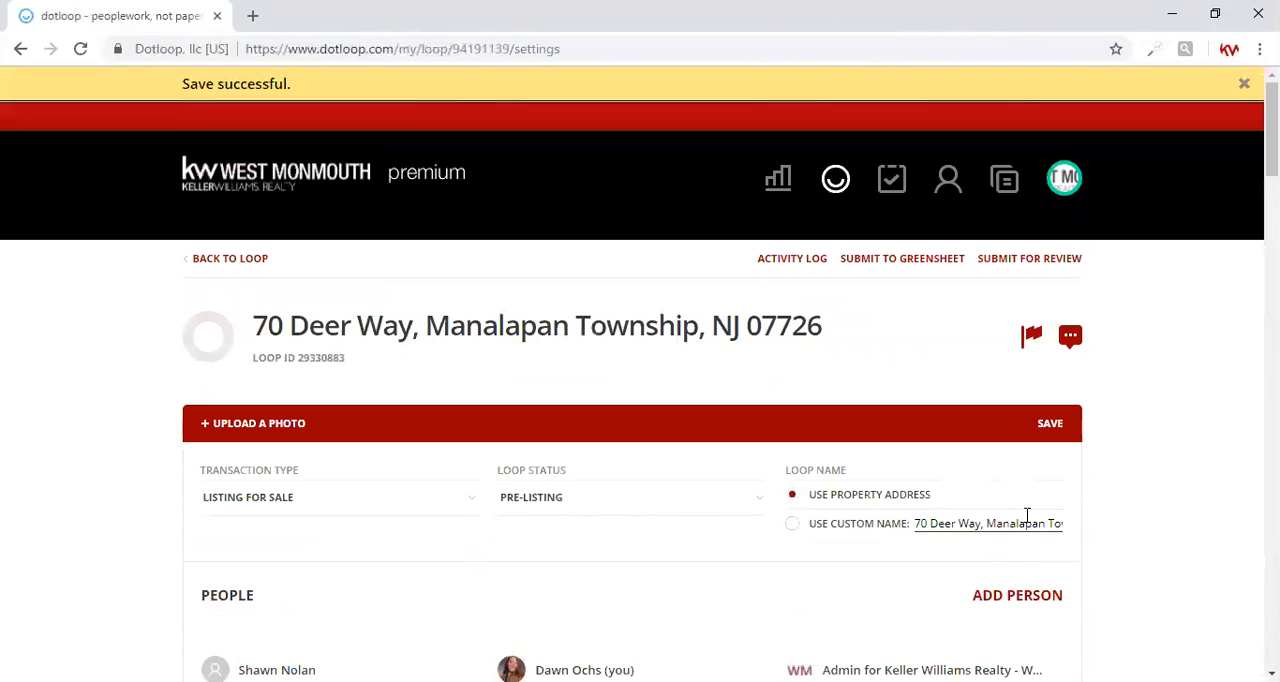
left_click(251, 260)
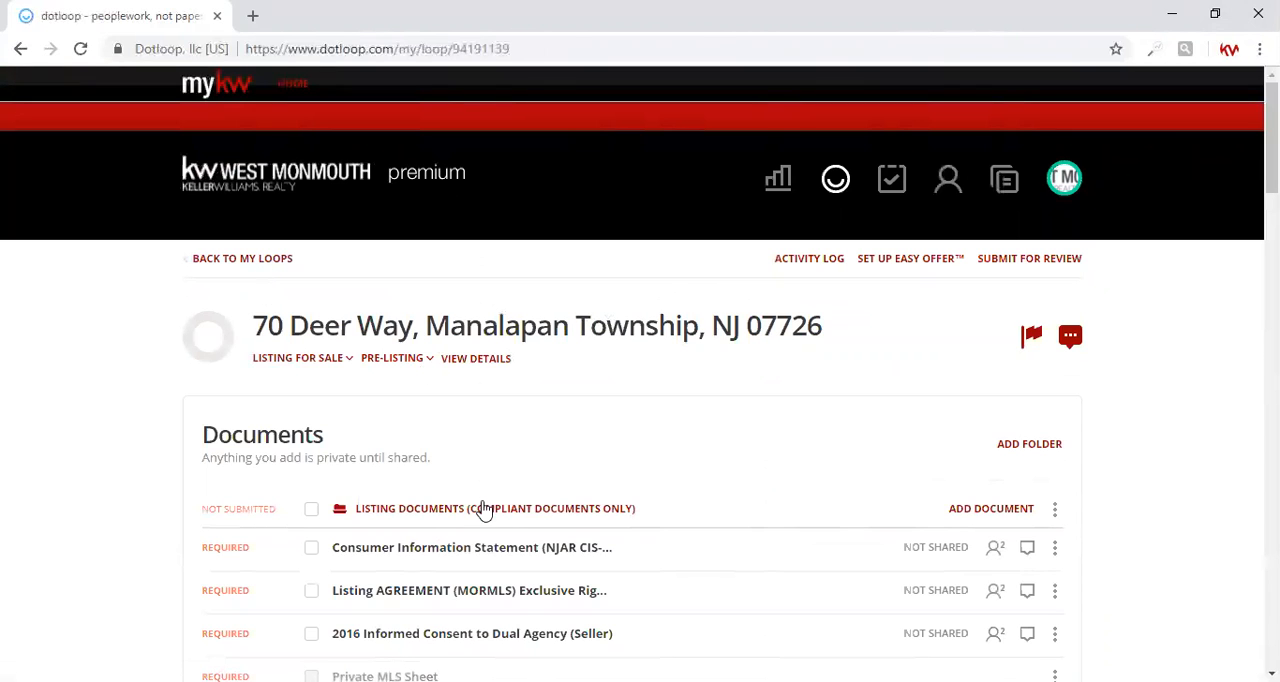
Step: Select the required Consumer Information Statement, Listing Agreement (MORMLS) and 2016 Informed Consent to Dual Agency (Seller) documents
left_click(311, 548)
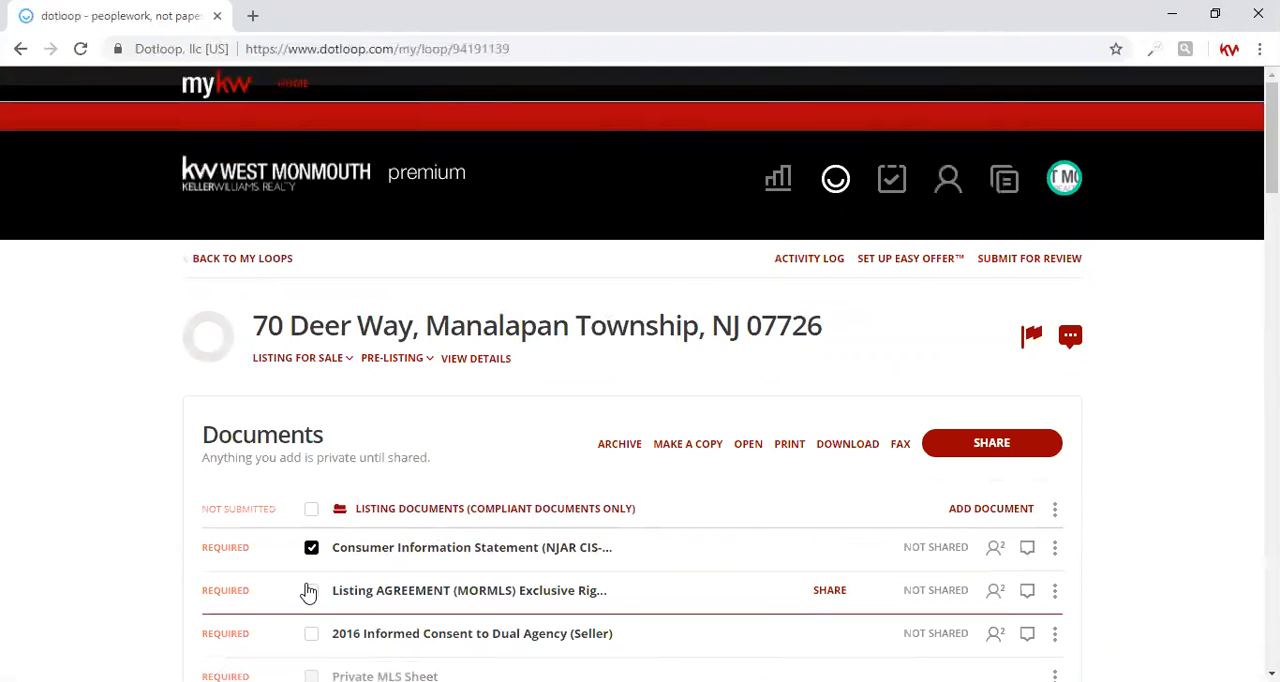
scroll(307, 591, "down", 2)
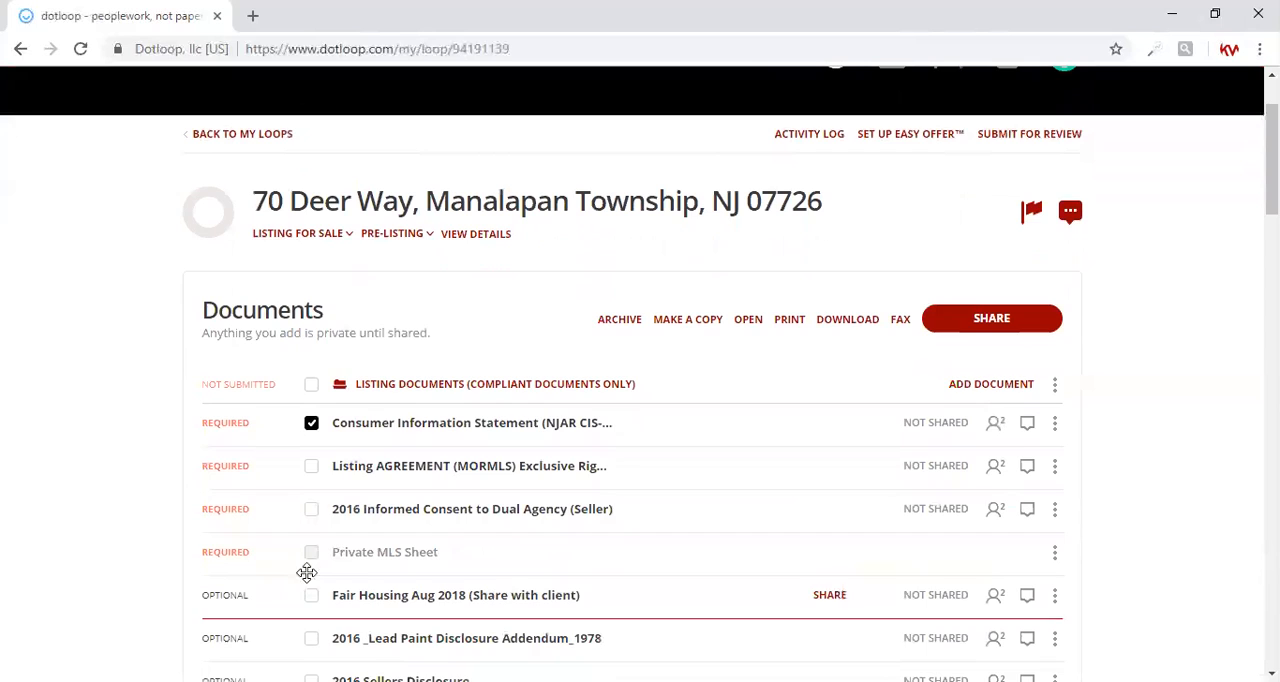
left_click(313, 468)
left_click(314, 513)
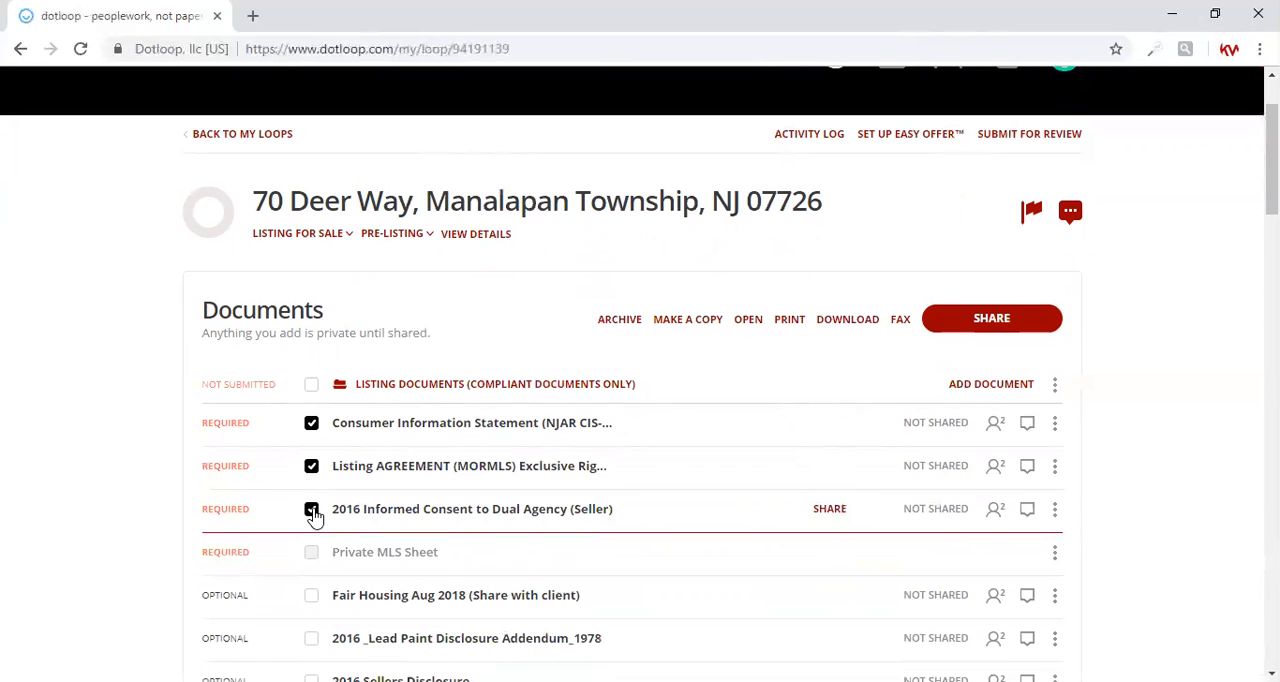
Step: Add the 2016 Lead Paint Disclosure Addendum and 2016 Sellers Disclosure to the selection, and open all selected documents together
scroll(316, 566, "down", 1)
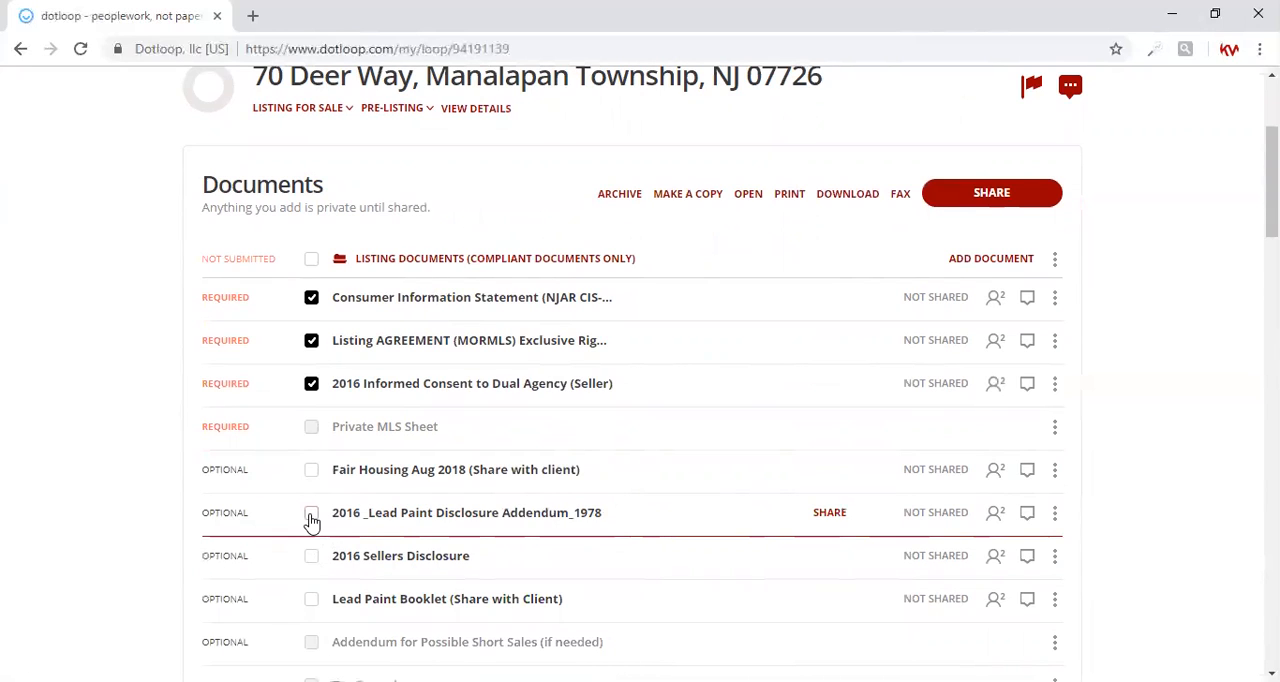
left_click(311, 518)
left_click(312, 561)
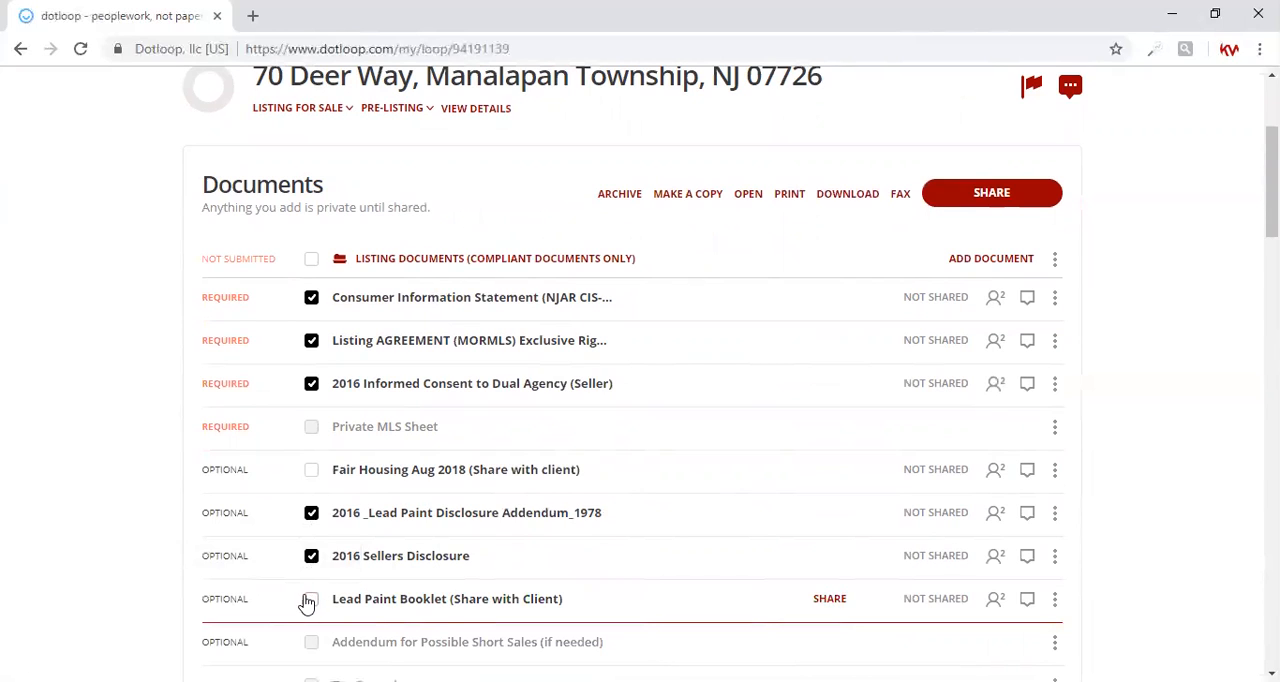
left_click(749, 198)
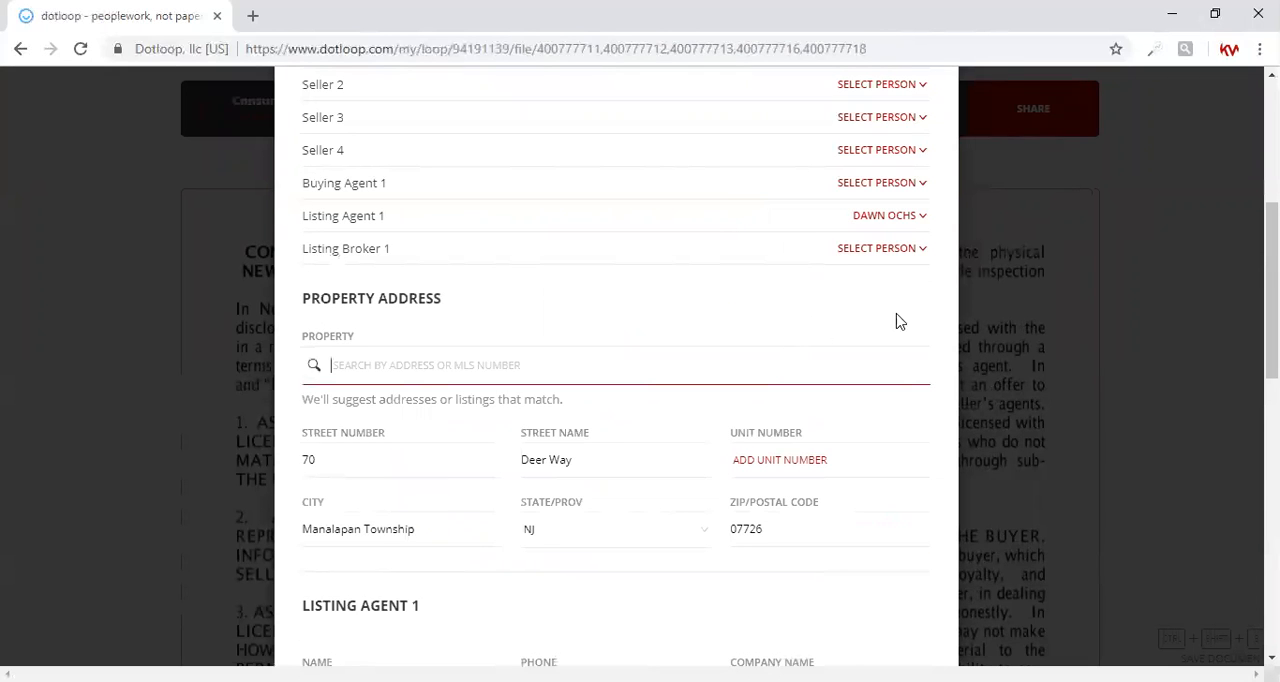
Step: Check the assigned roles and property, agent and seller details, and autofill the opened documents with them
left_click_drag(1271, 262, 1271, 180)
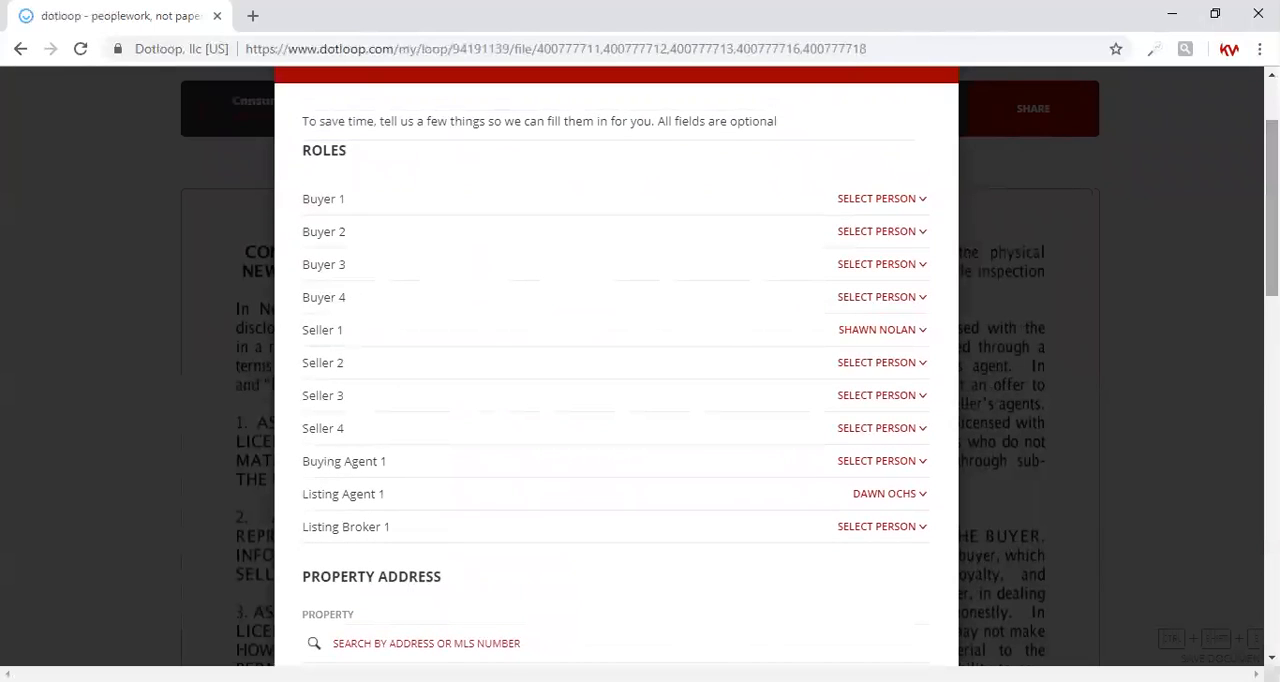
left_click_drag(1271, 200, 1271, 540)
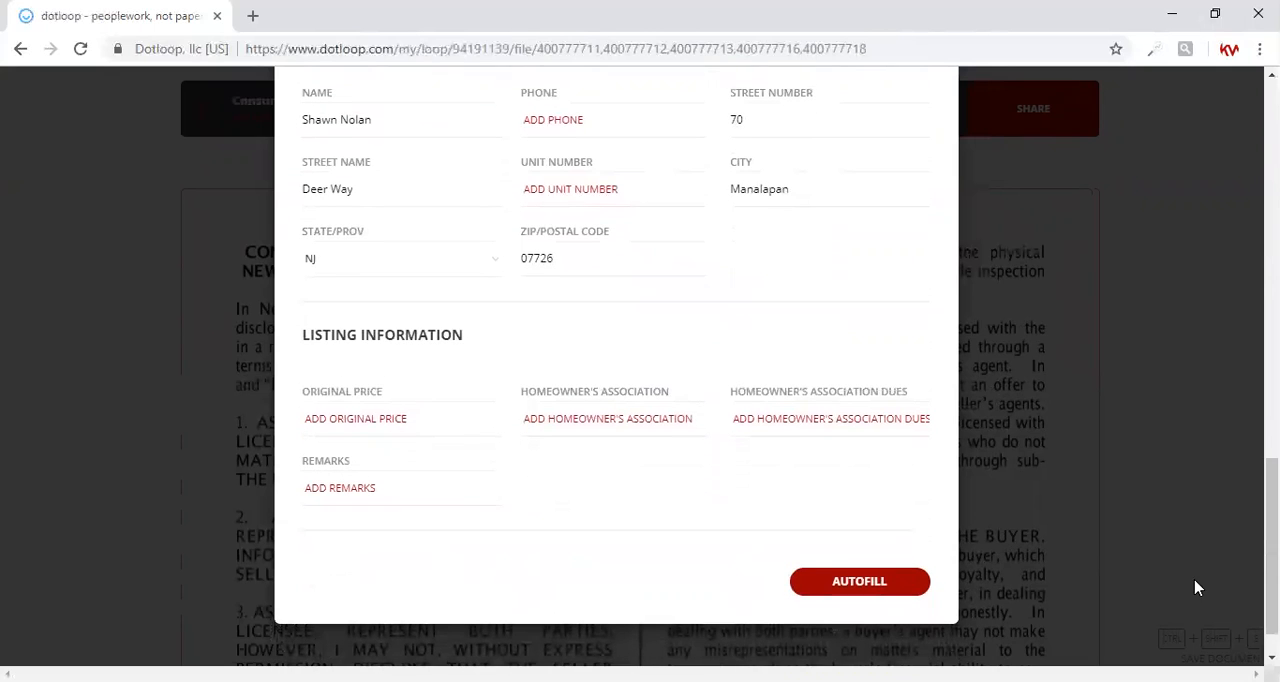
left_click(860, 582)
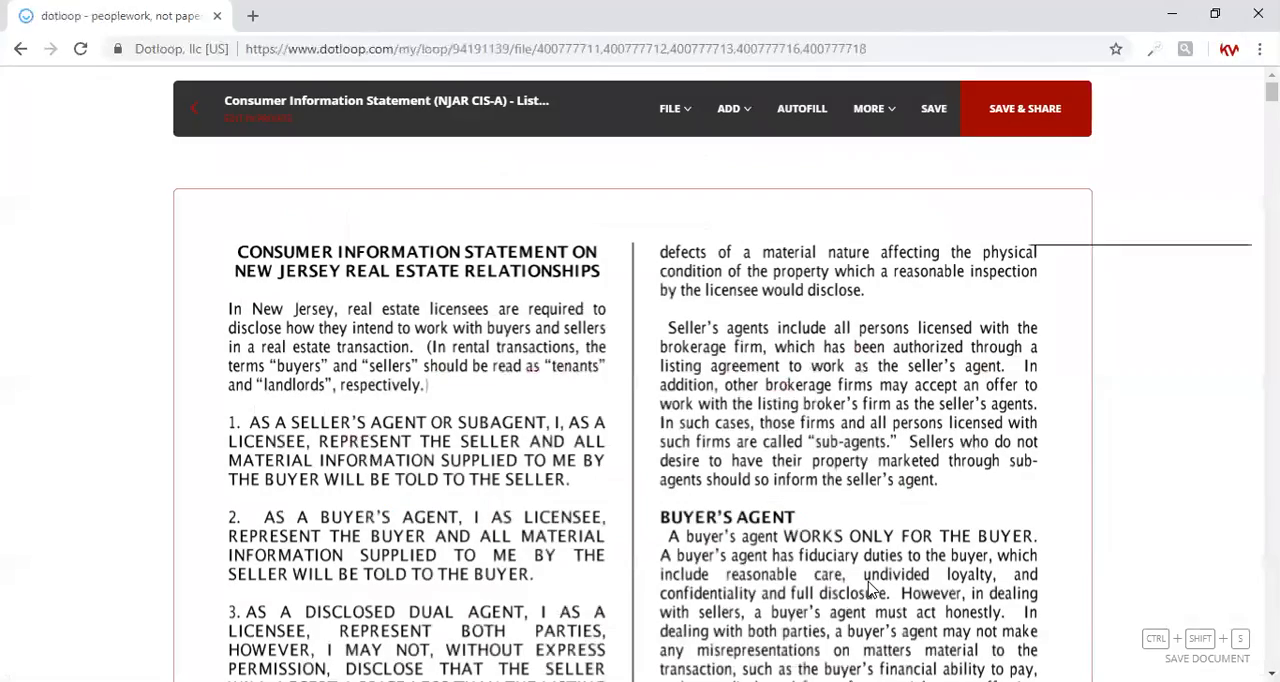
Step: Mark "seller's agent and disclosed dual agent if the opportunity arises" in the Consumer Information Statement's Declaration of Business Relationship
scroll(868, 590, "down", 2)
scroll(868, 590, "down", 5)
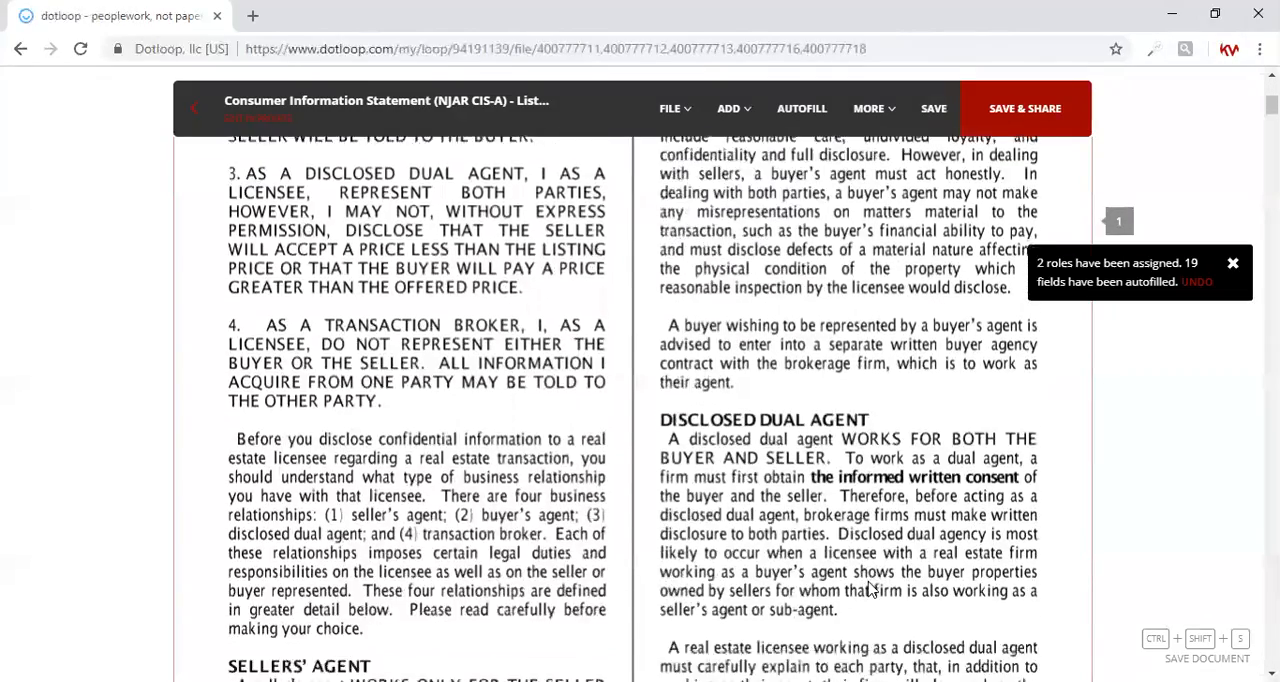
scroll(868, 590, "down", 4)
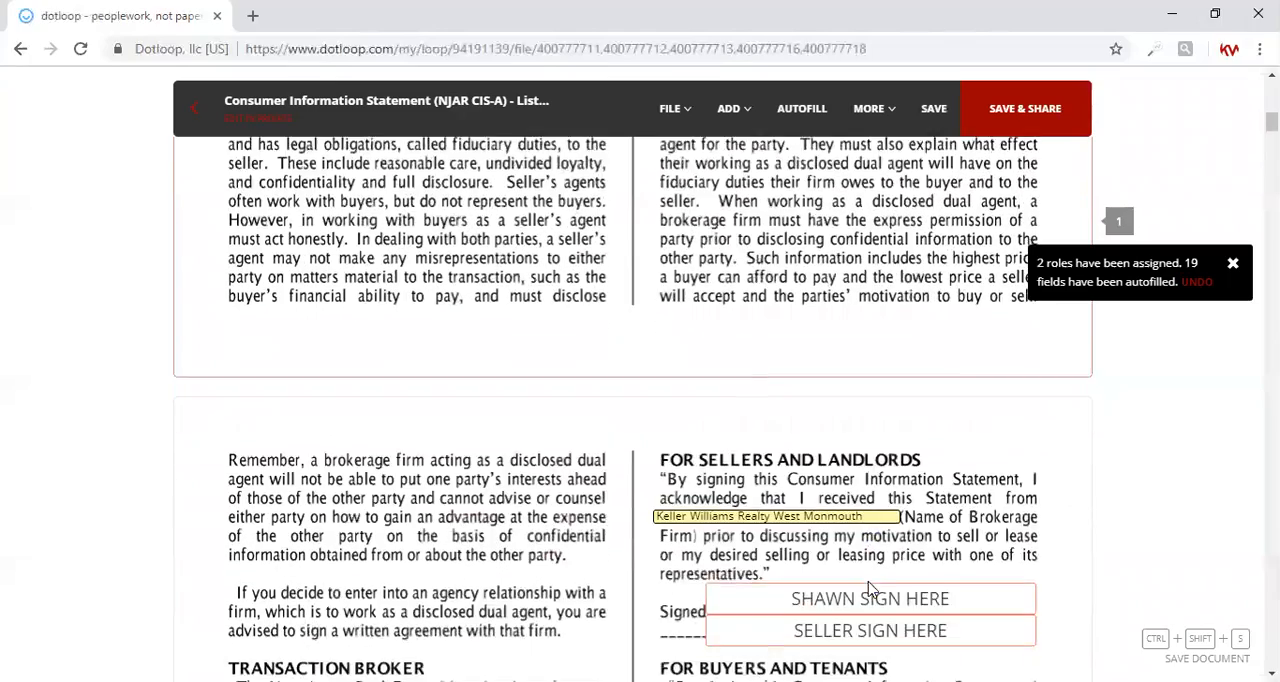
scroll(868, 590, "down", 3)
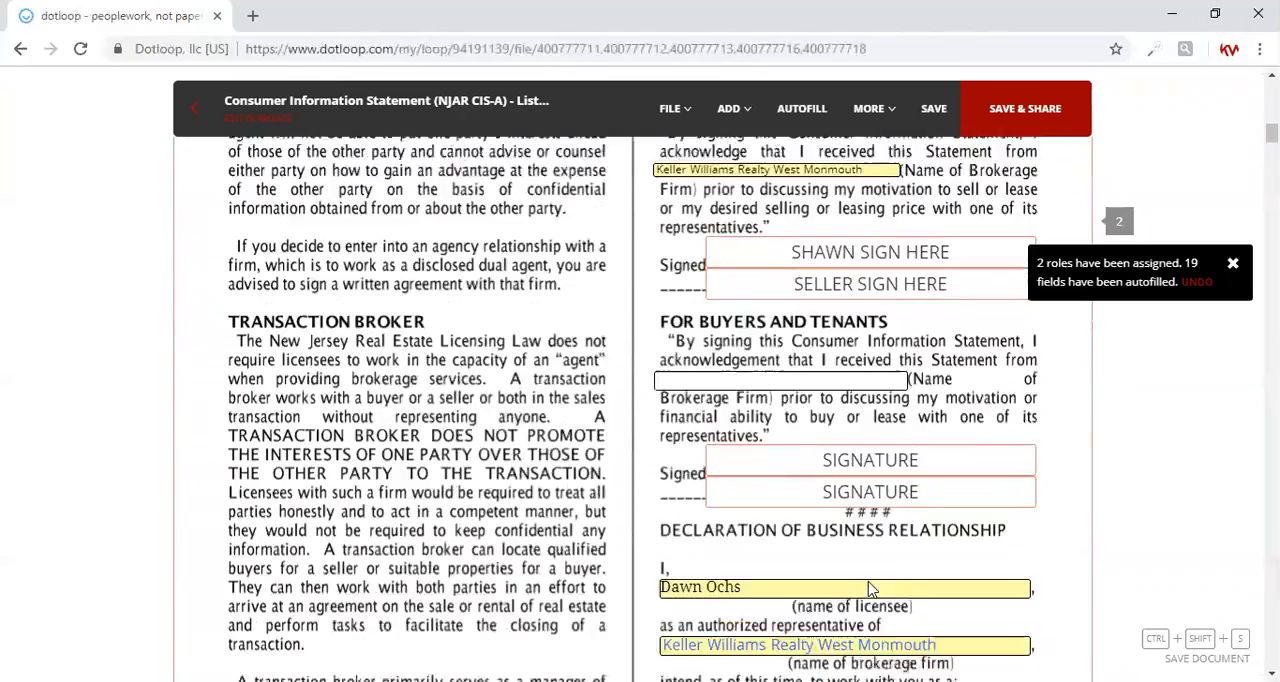
scroll(868, 590, "down", 1)
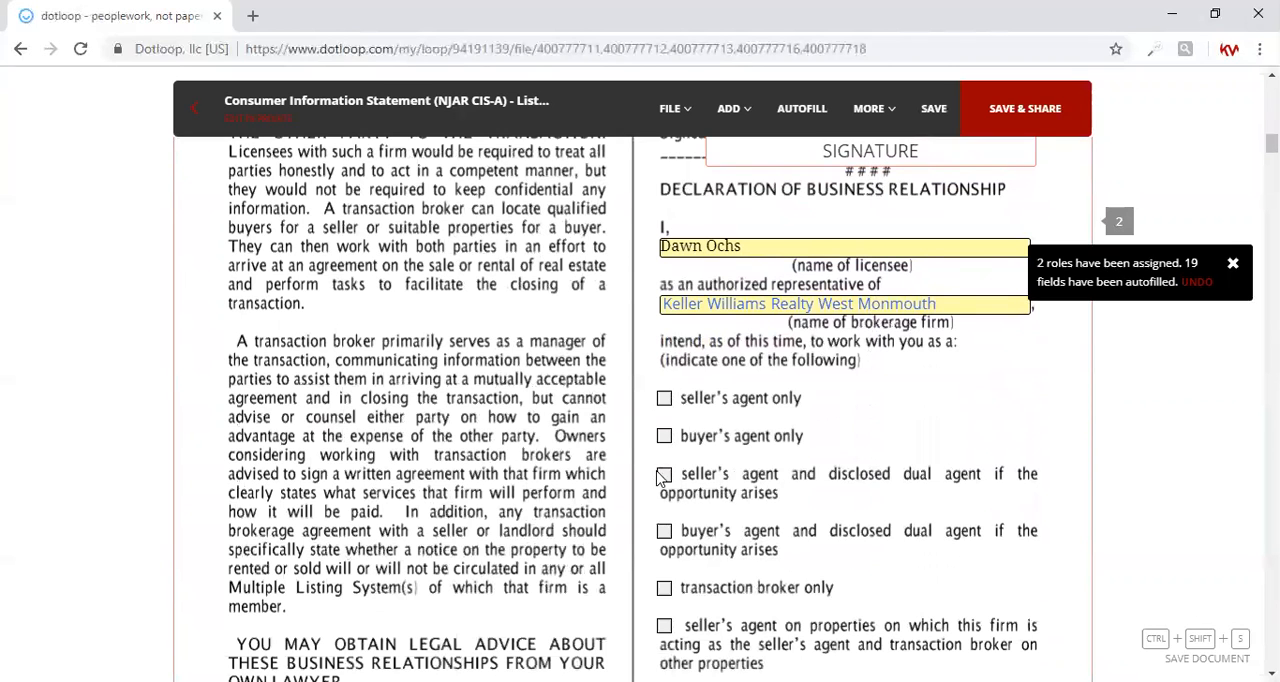
left_click(664, 476)
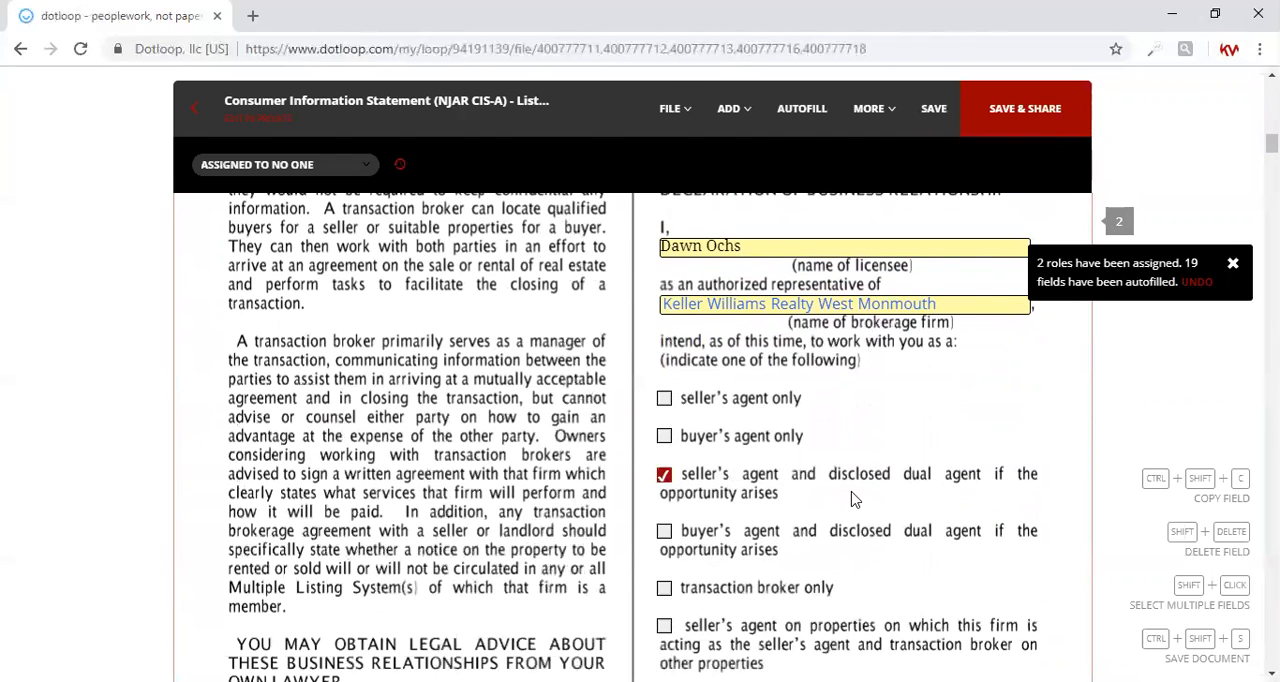
Step: Review the autofilled property, owner and listing agency fields at the start of the MORMLS Listing Agreement
scroll(853, 499, "down", 2)
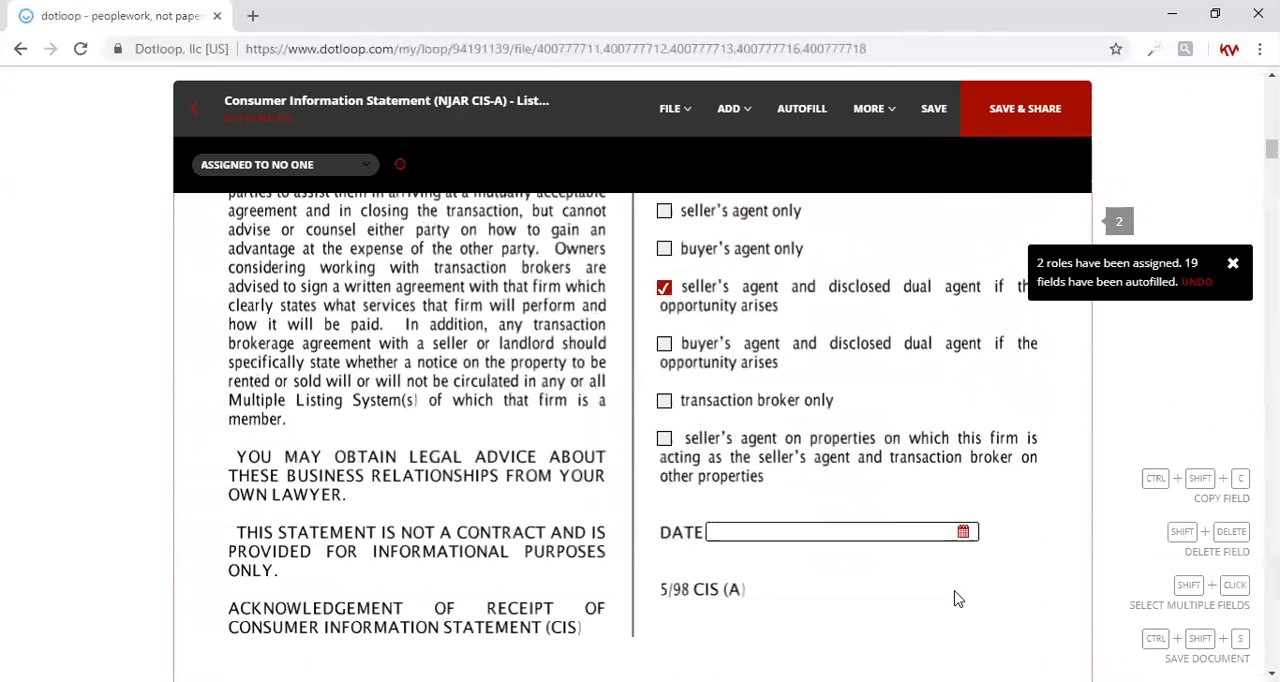
scroll(955, 598, "down", 4)
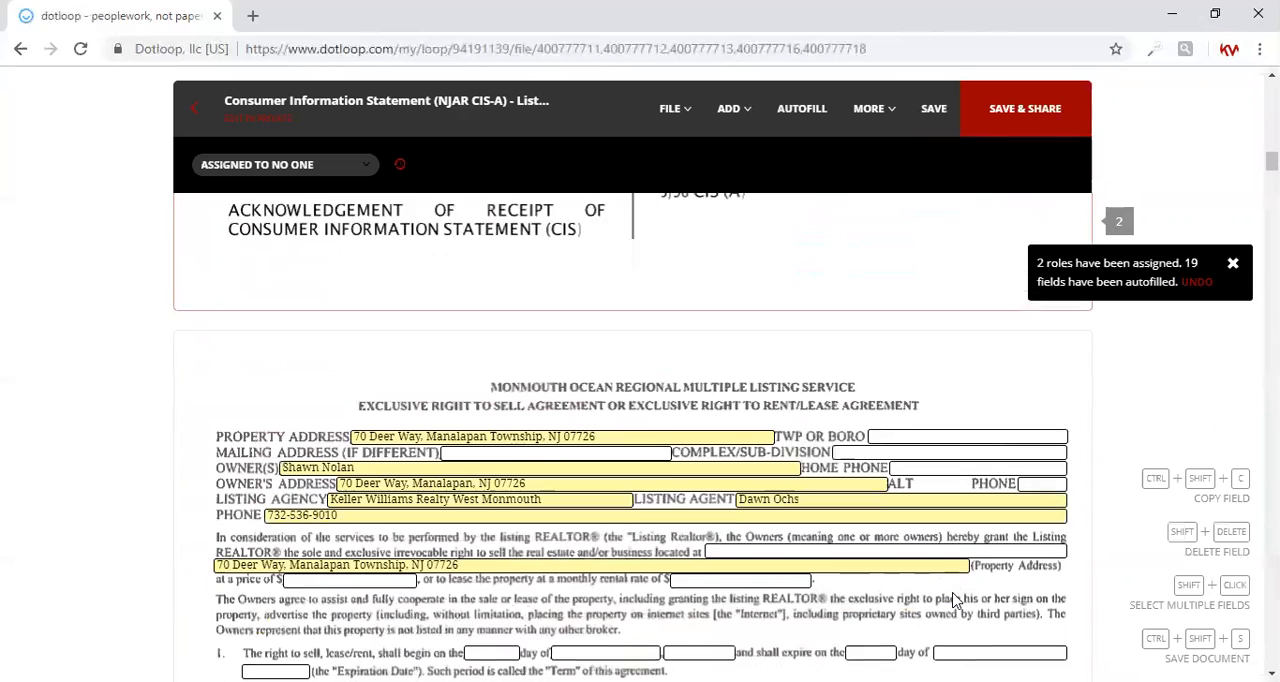
scroll(955, 598, "down", 1)
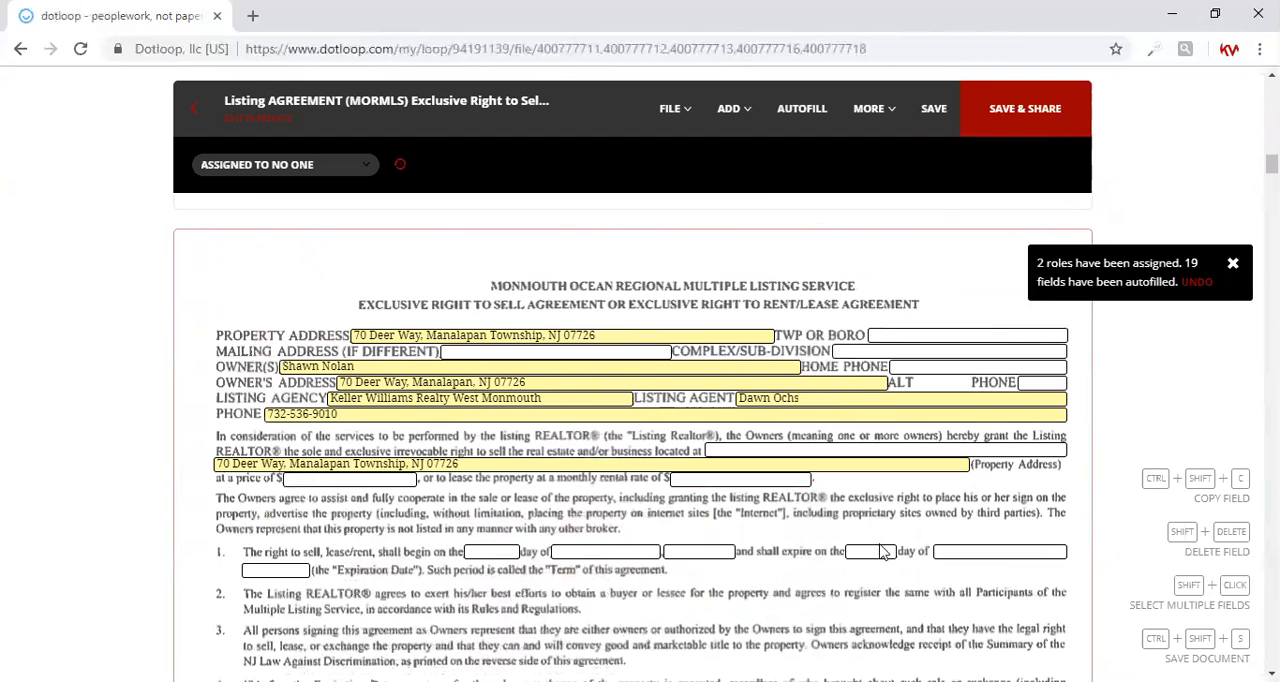
Step: In section 9 of the listing agreement, enter commission offers of 0 for seller's agents, 2.5% for buyer's agent and 2.5% for transaction broker
scroll(700, 630, "down", 3)
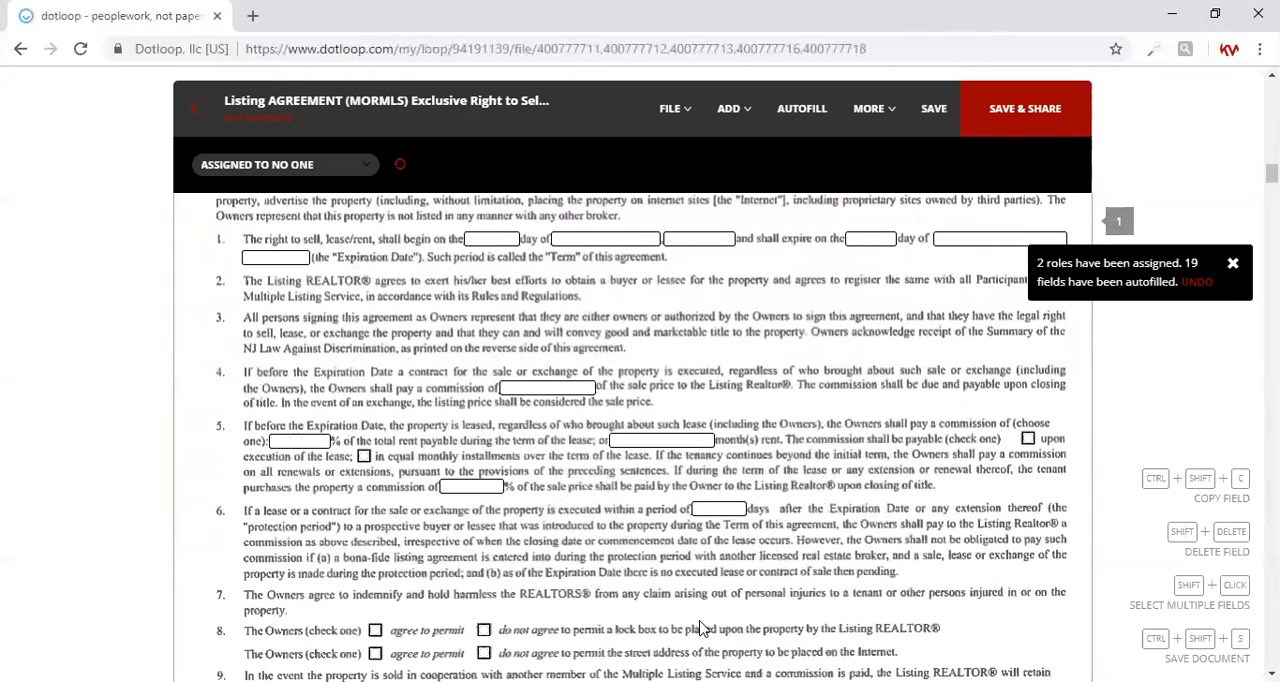
scroll(700, 628, "down", 1)
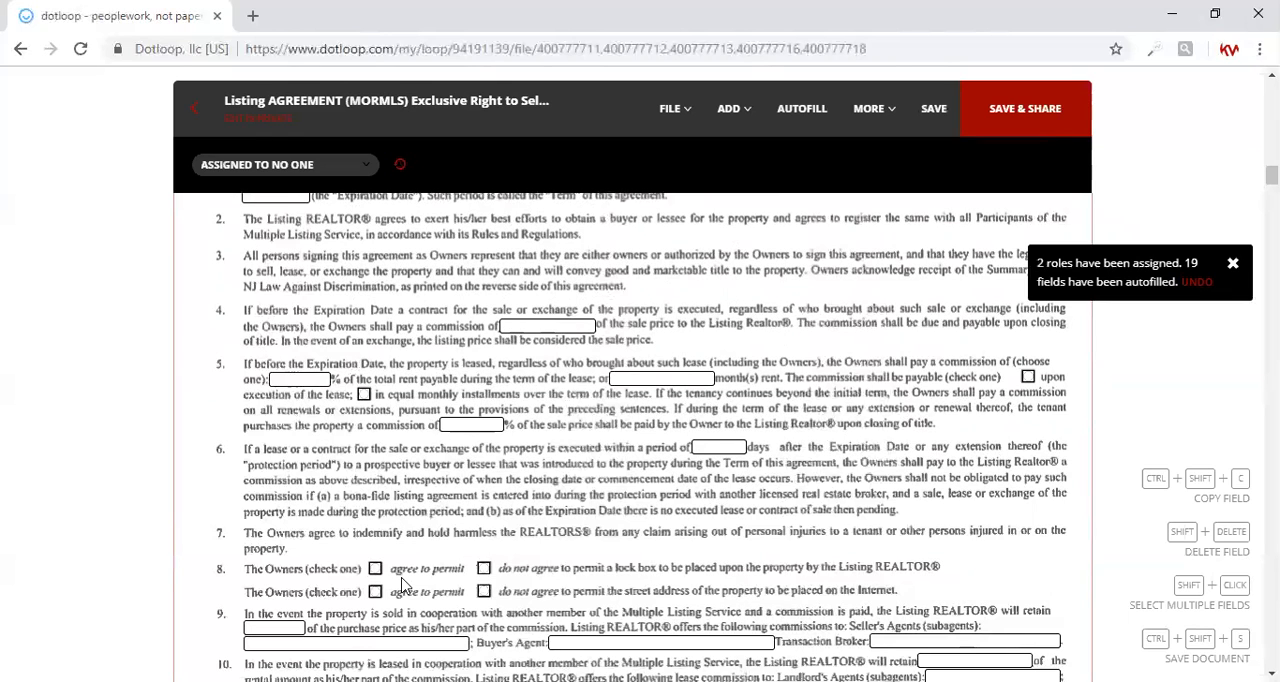
scroll(408, 590, "down", 2)
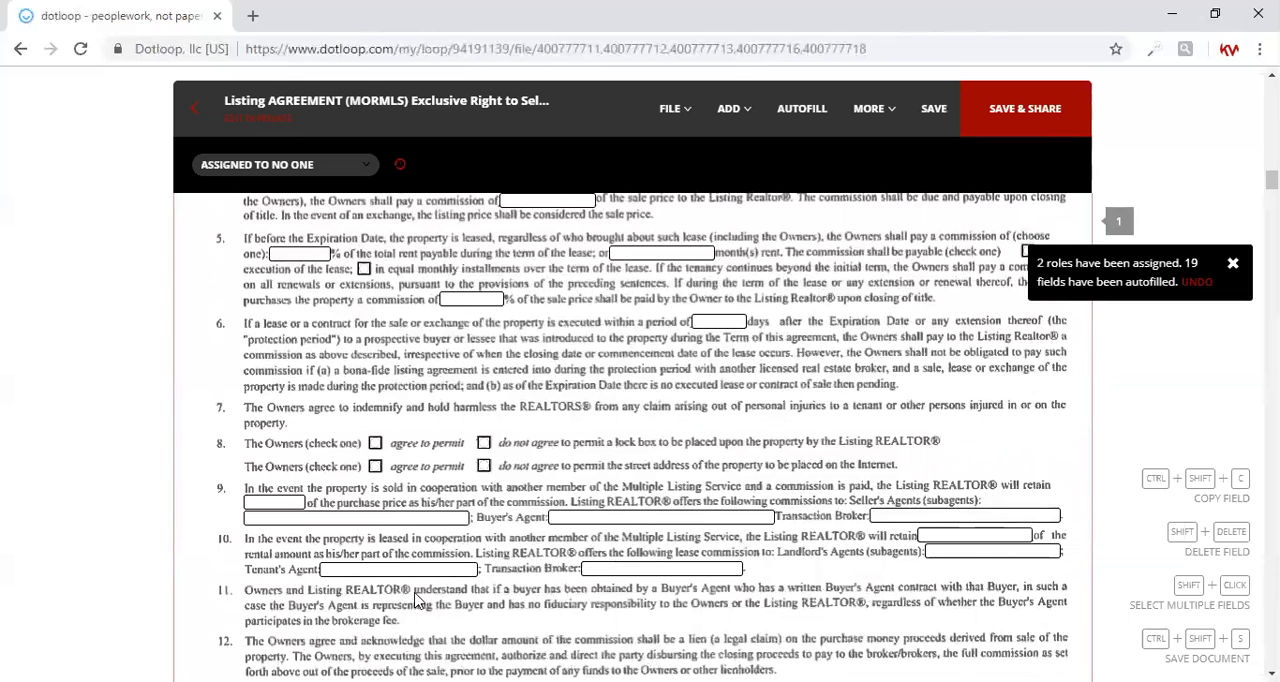
left_click(422, 520)
type("2.")
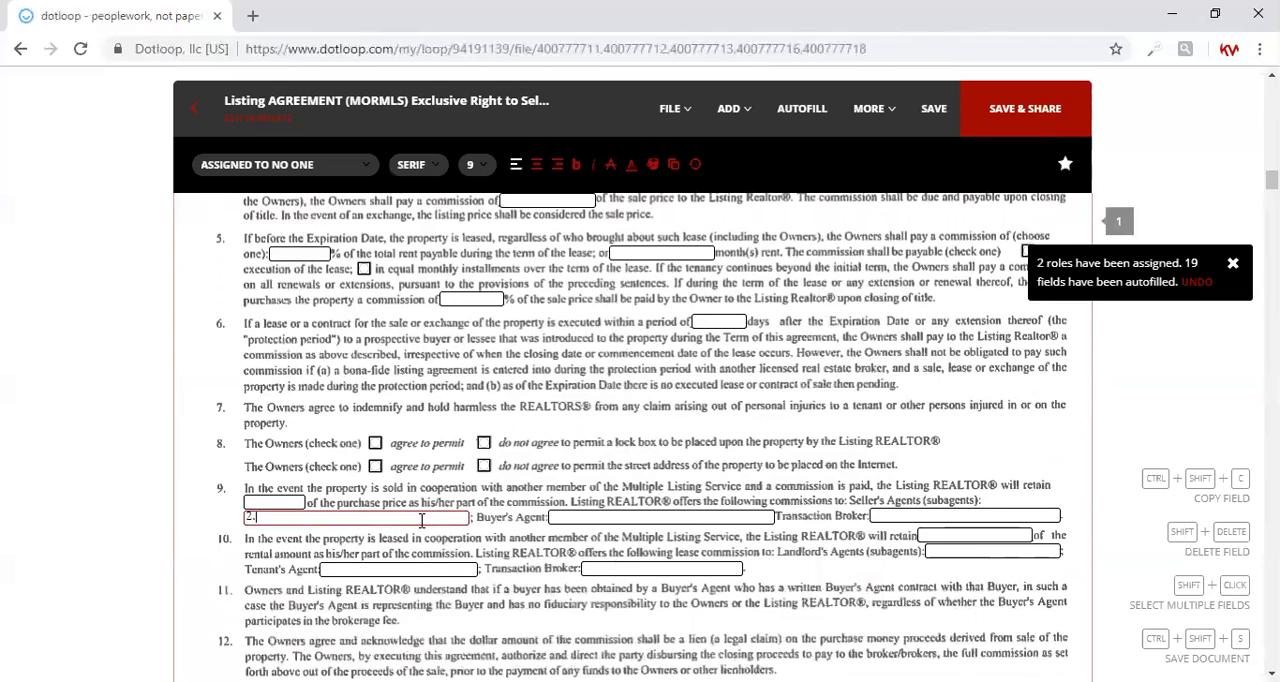
type("5%")
key("Tab")
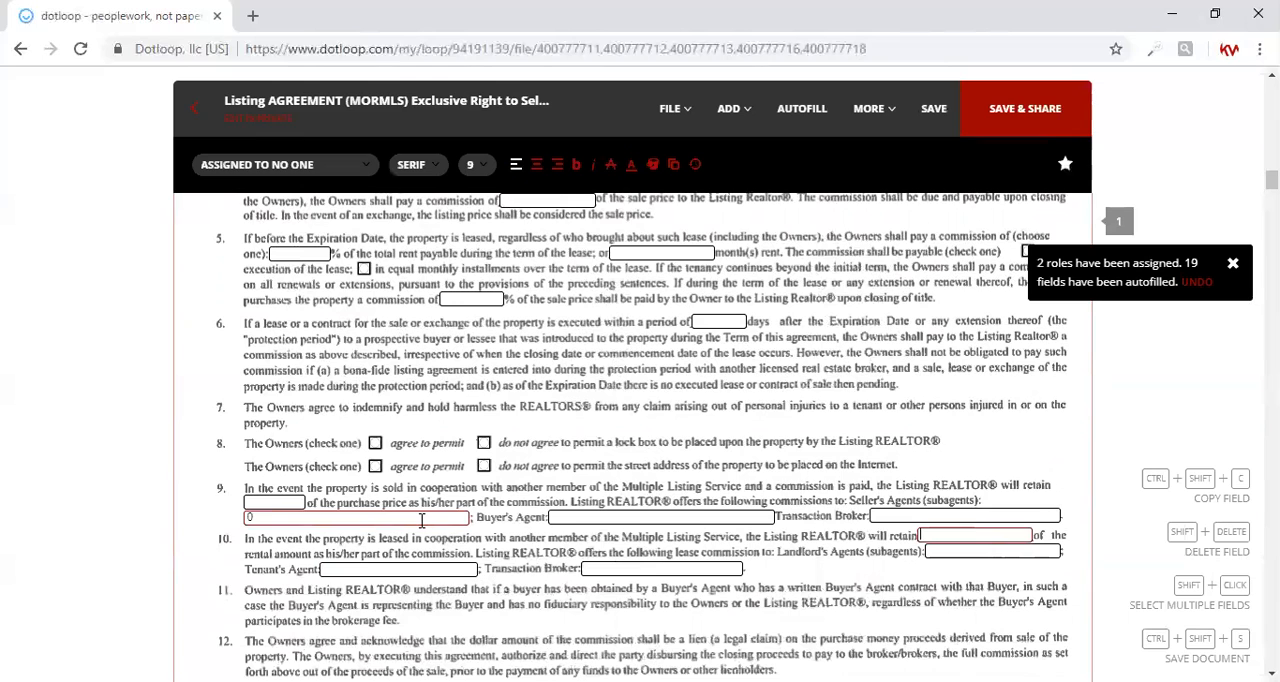
left_click(553, 516)
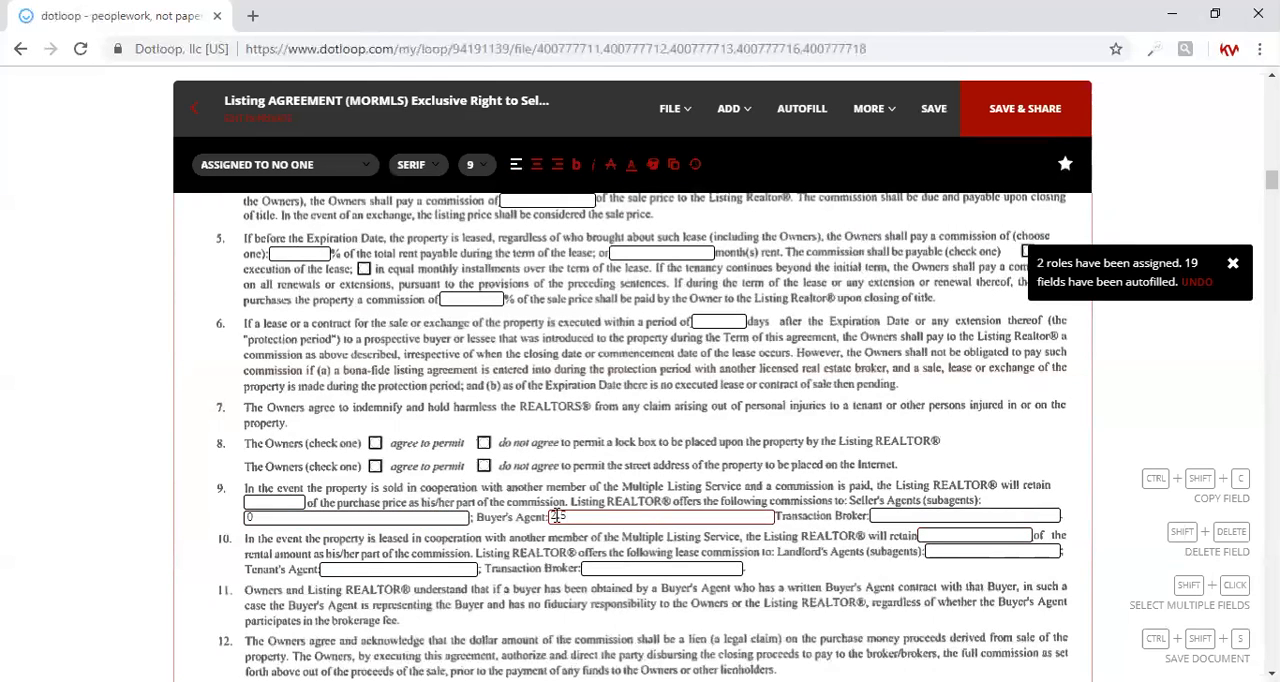
left_click(886, 514)
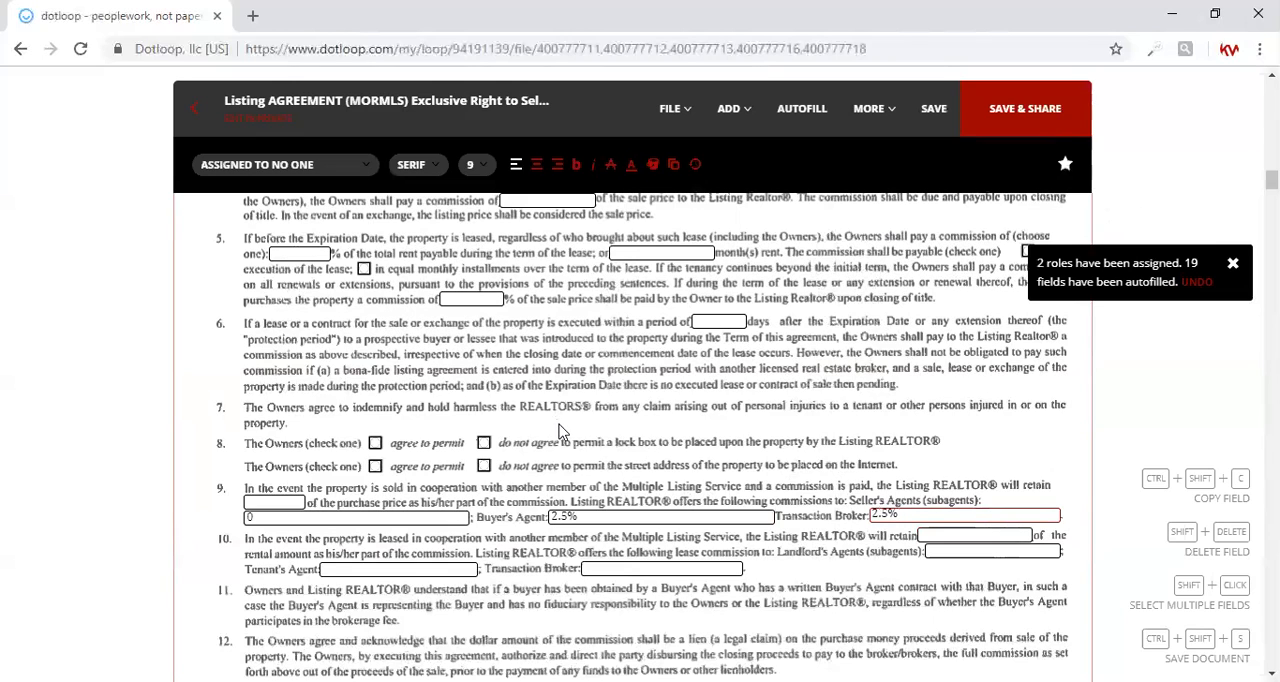
Step: Enter the listing agent's full name as the licensee in section 14 of the listing agreement
scroll(706, 535, "down", 2)
scroll(706, 540, "down", 1)
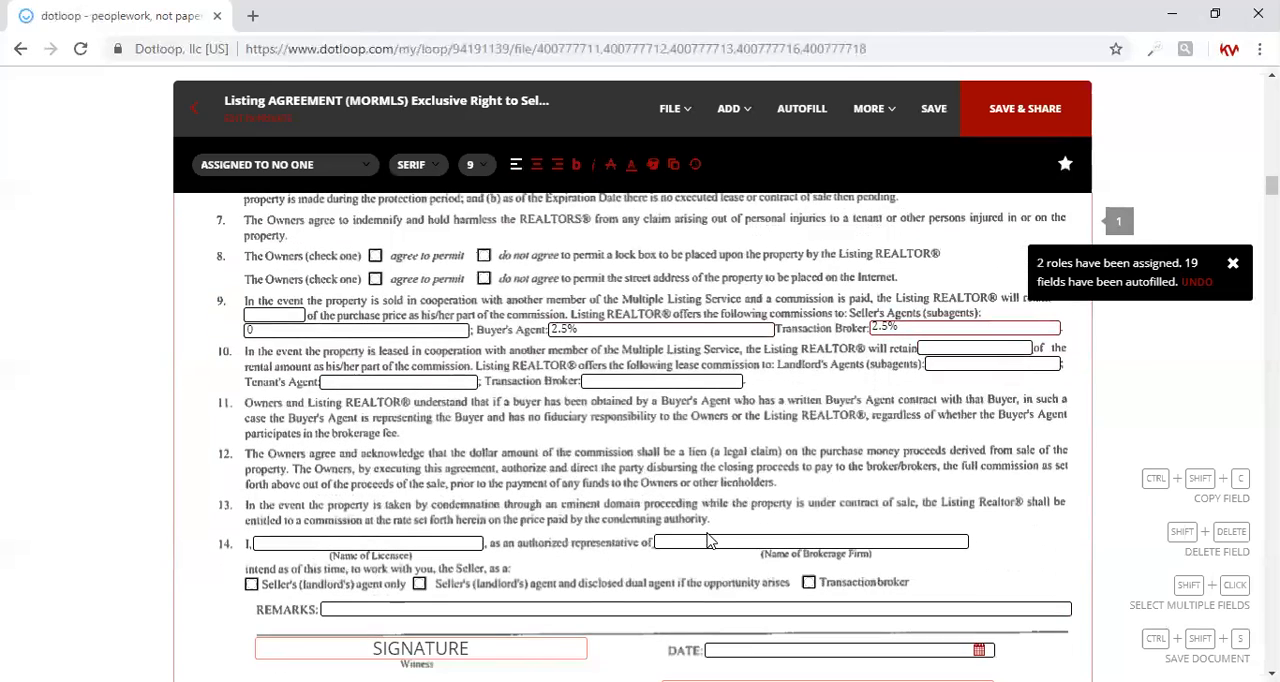
scroll(706, 540, "down", 2)
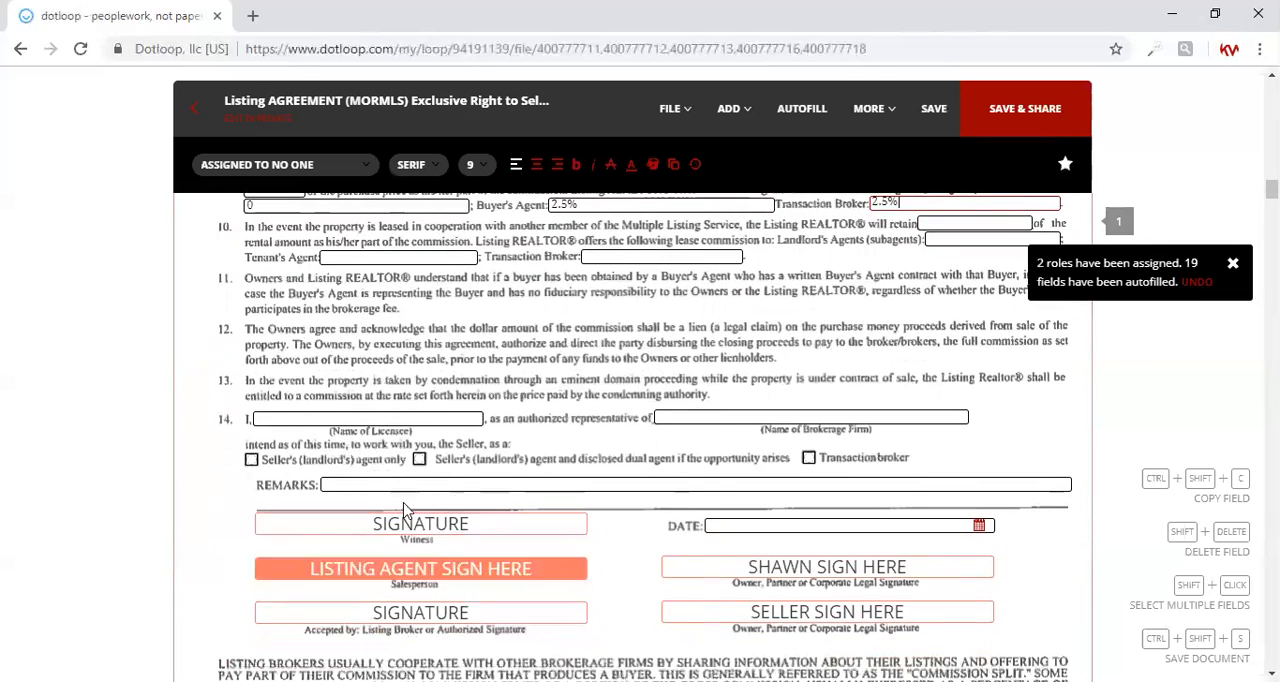
left_click(410, 420)
type("Dawn Ochs")
key("Tab")
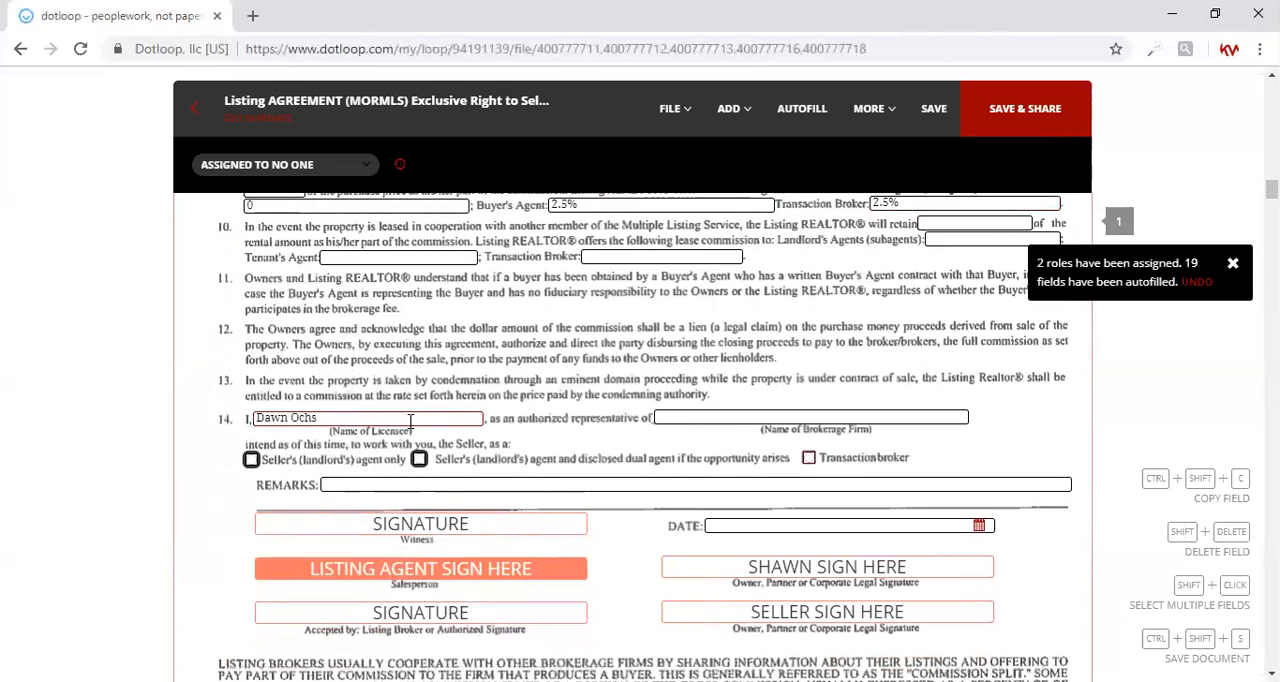
Step: Enter Keller Williams Realty West Monmouth as the brokerage firm in section 14 of the listing agreement
left_click(673, 418)
type("Keller Wi")
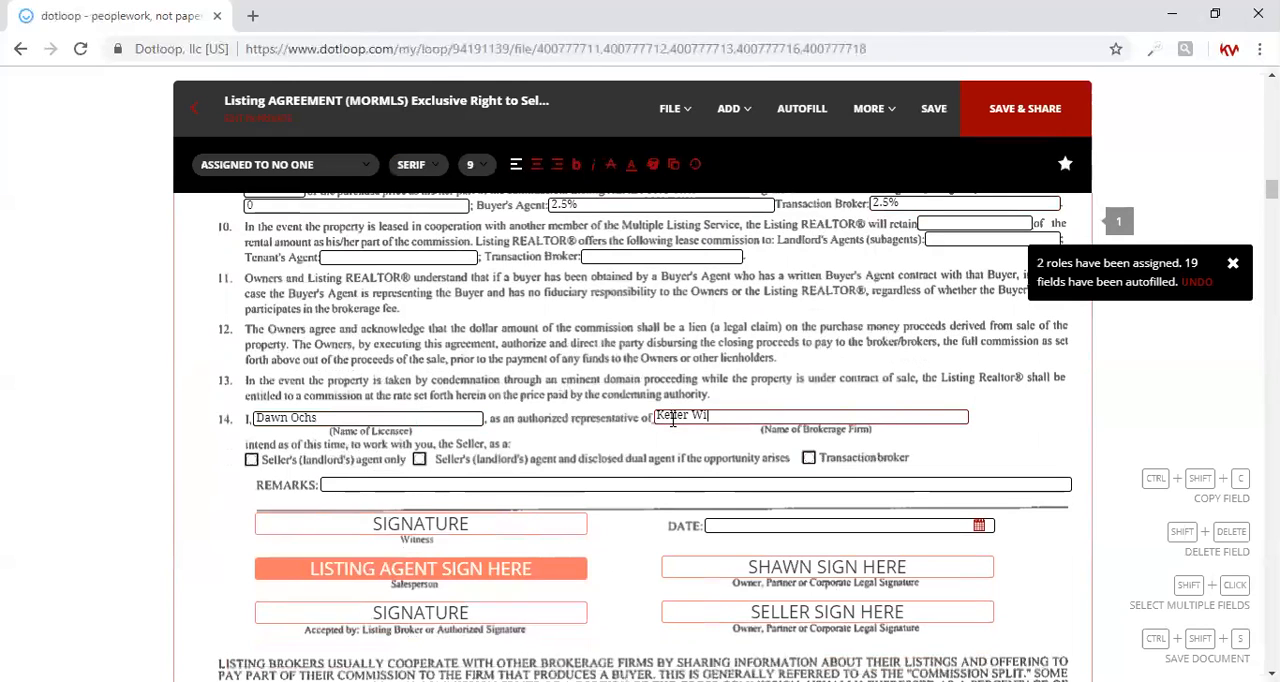
type("lliams Realty West M")
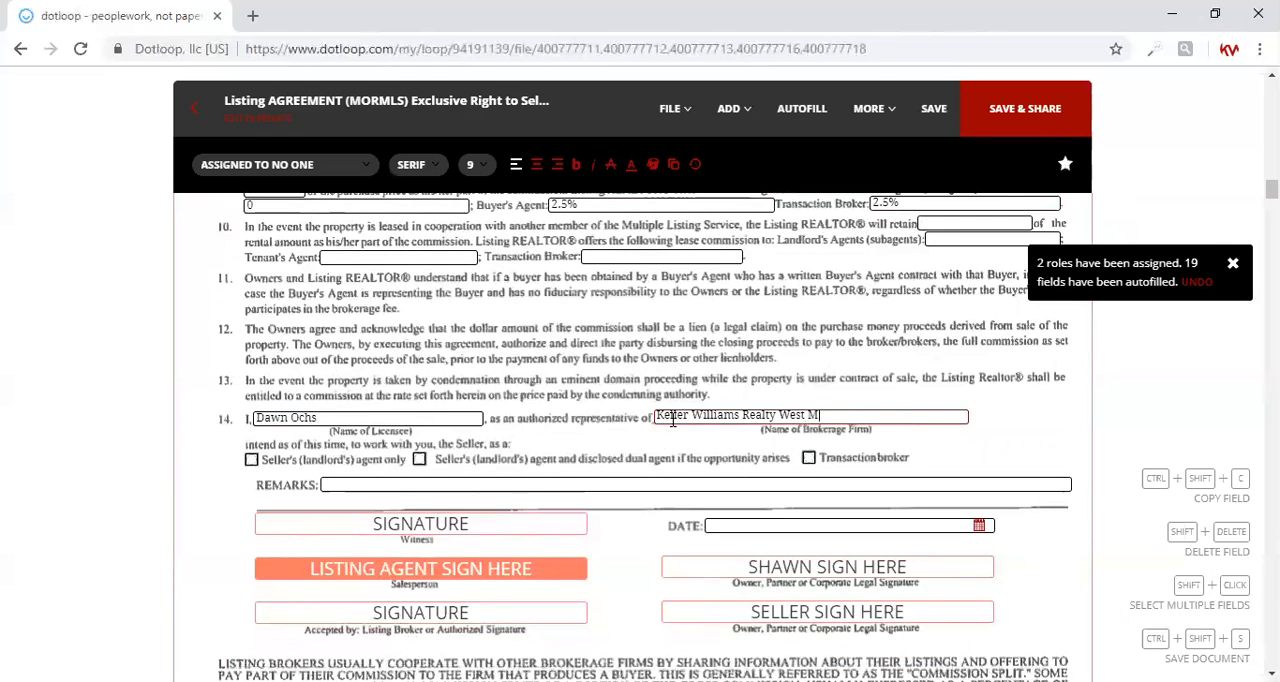
type("onmouth")
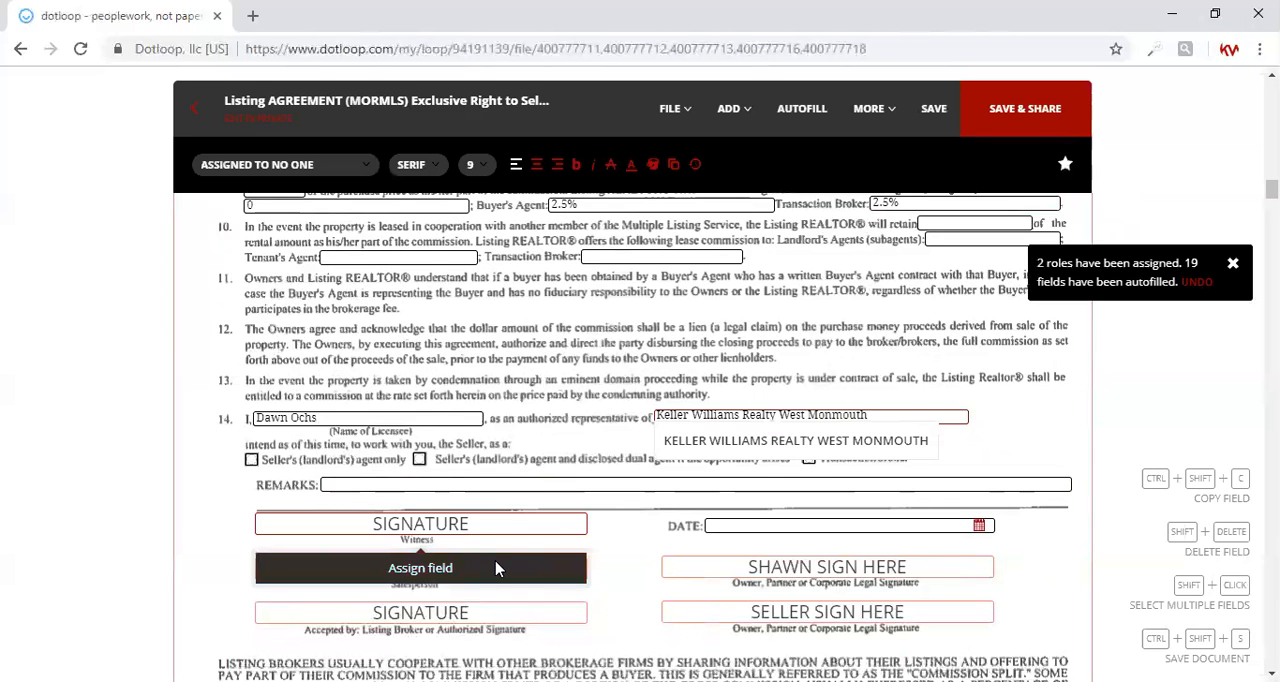
Step: Fill in the commission split statement below the listing agreement's signatures with 2.5% minus $50
scroll(497, 568, "down", 2)
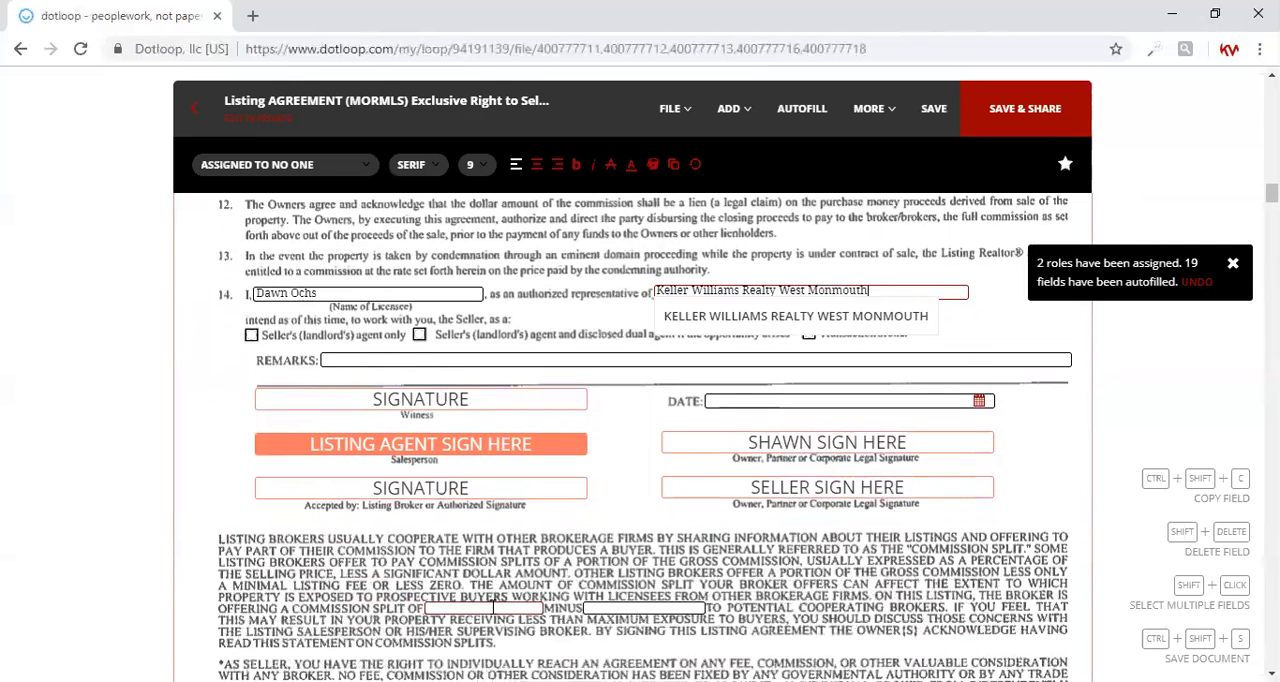
scroll(494, 608, "down", 2)
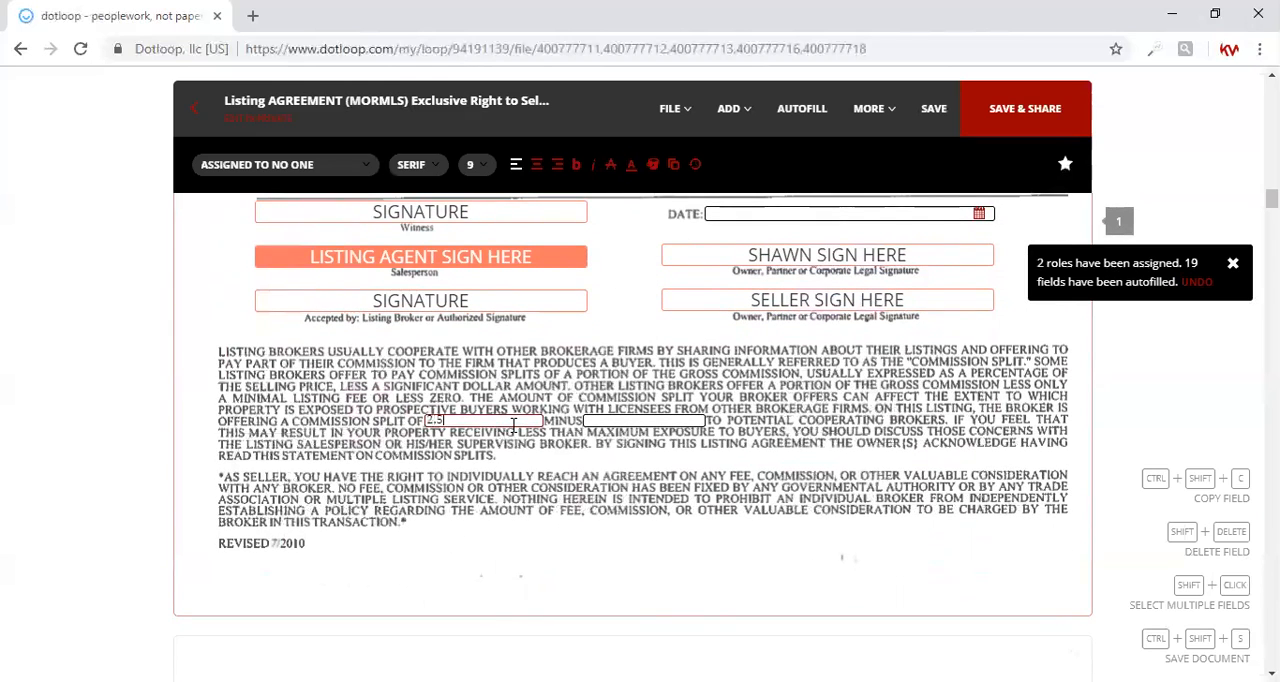
left_click(605, 421)
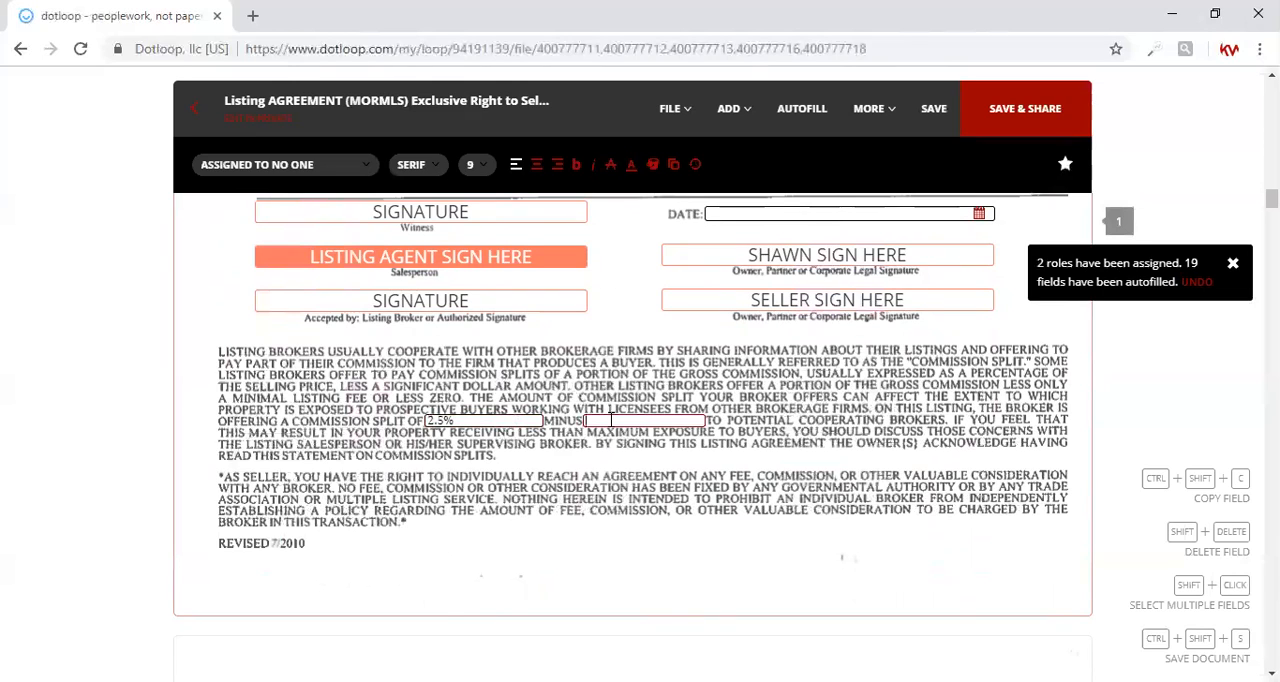
type("$50")
Step: Review the autofilled fields and signature blocks in the Informed Consent to Dual Agency and the Lead Paint Disclosure Addendum
scroll(600, 505, "down", 10)
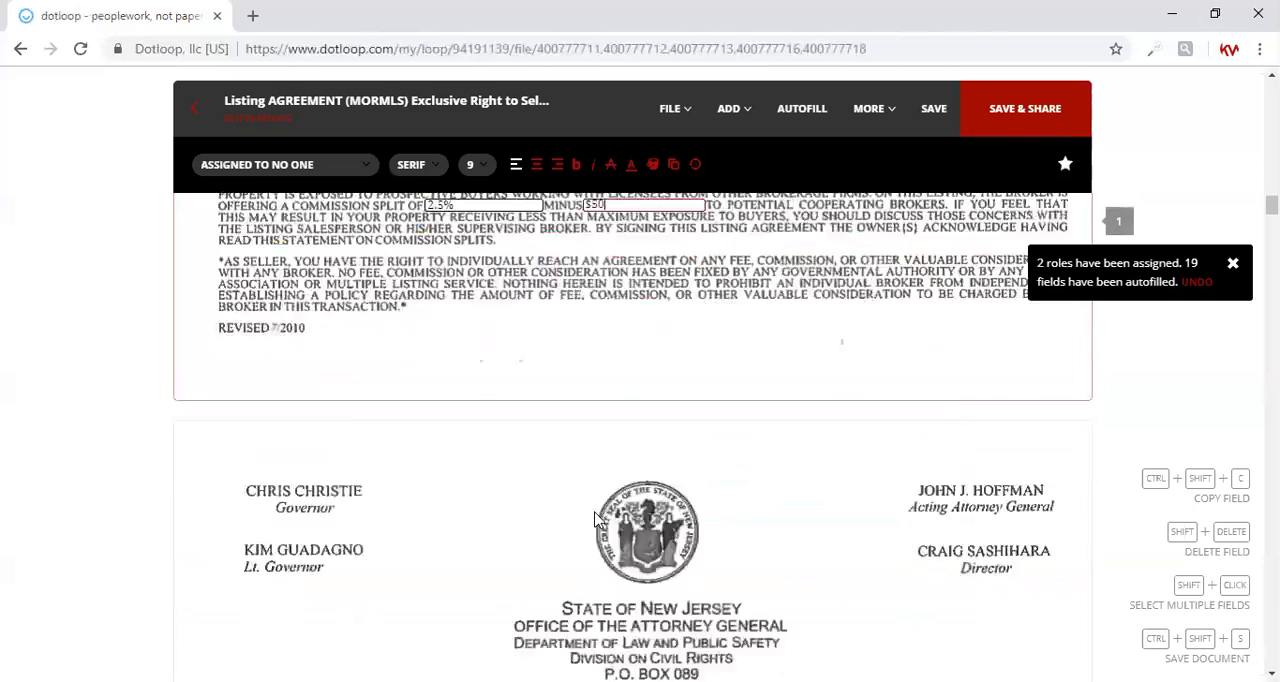
scroll(595, 520, "down", 10)
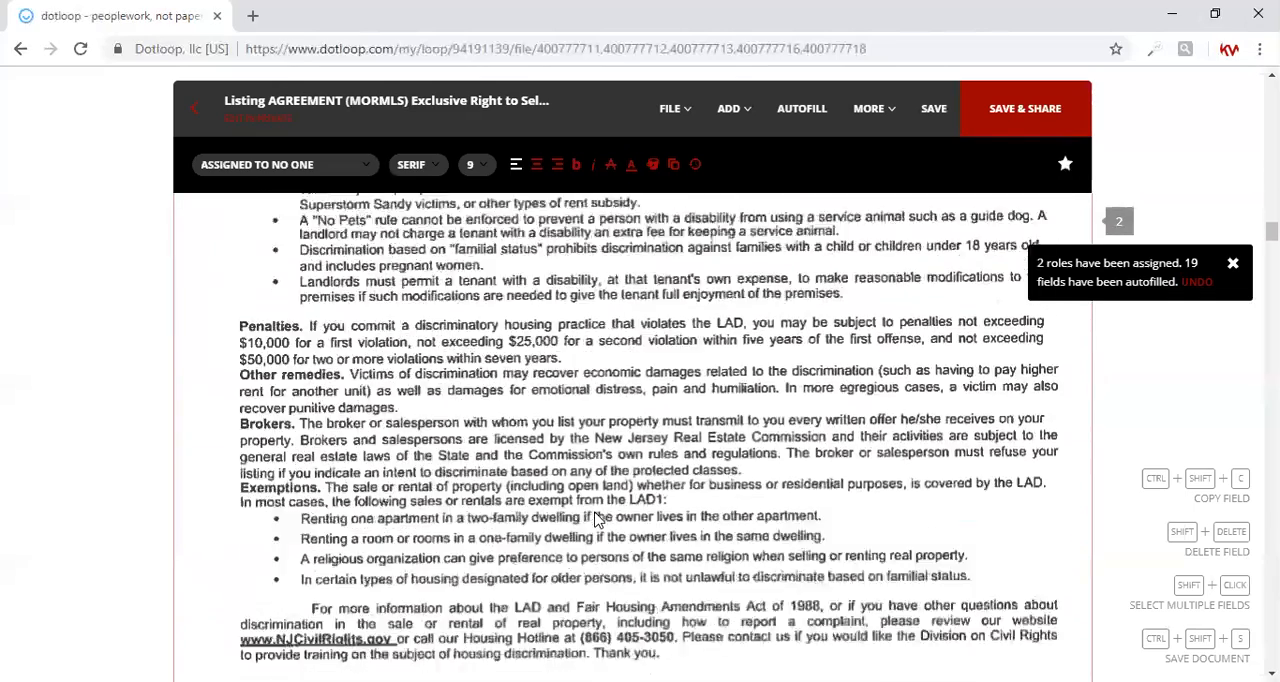
scroll(596, 519, "down", 10)
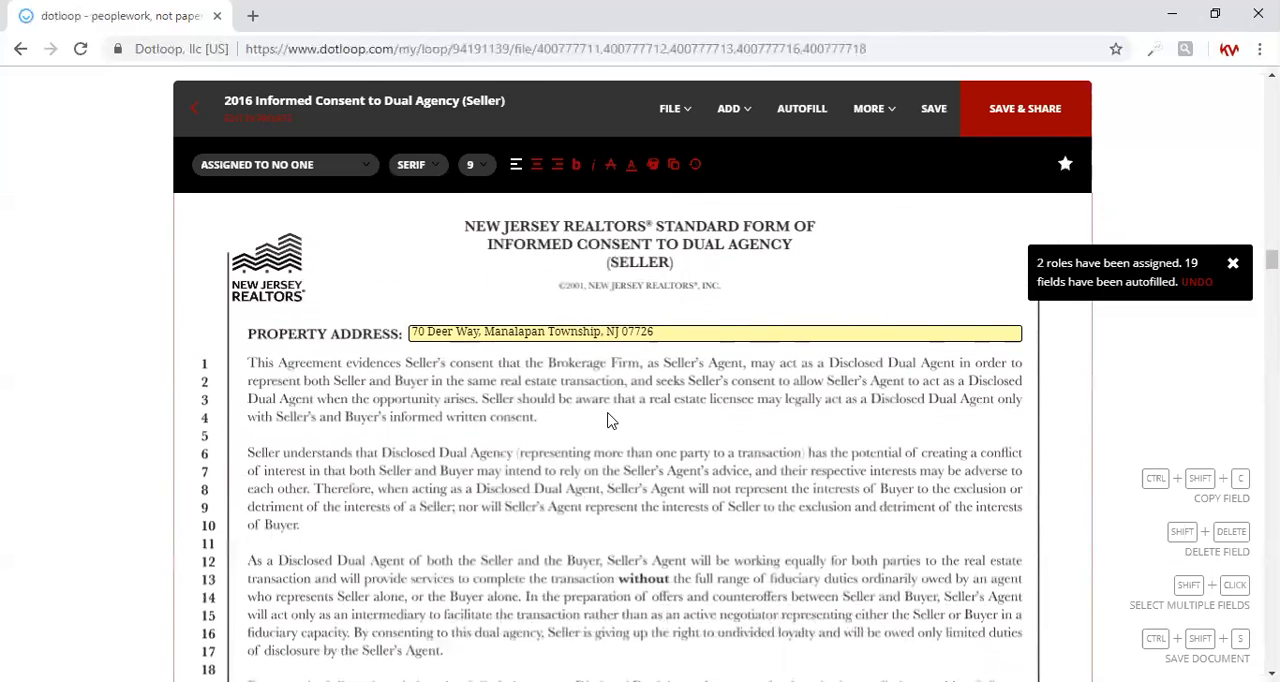
scroll(603, 470, "up", 1)
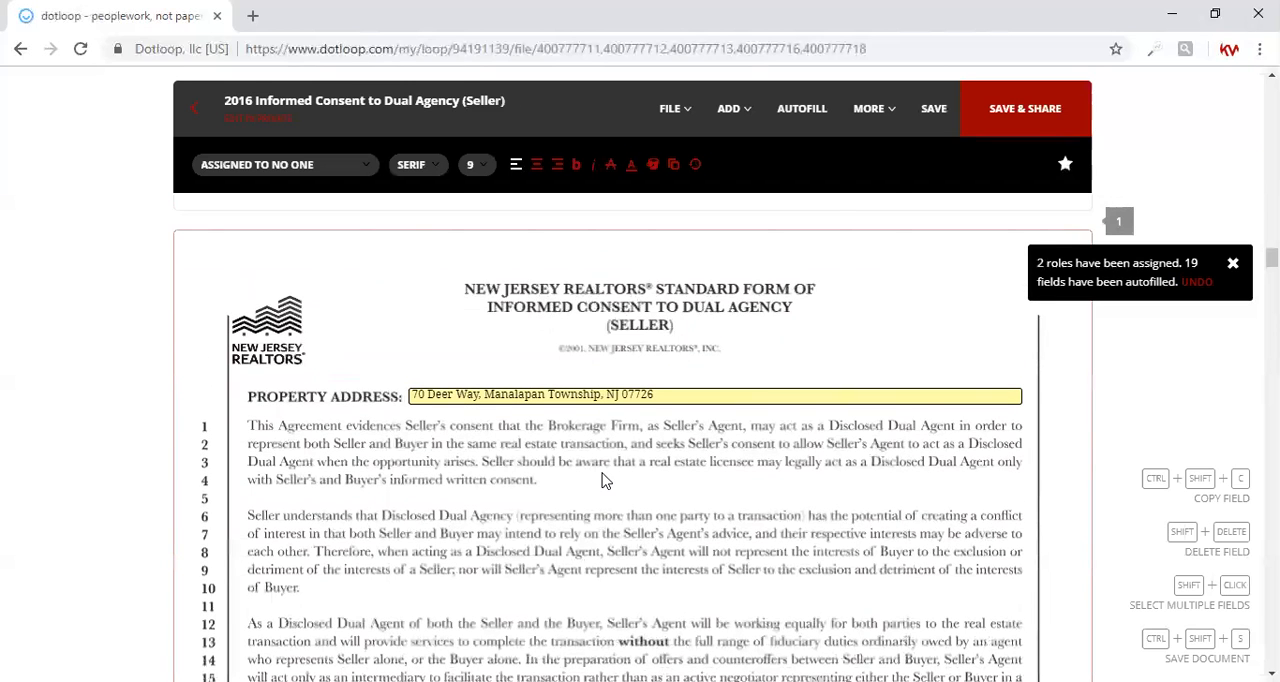
scroll(603, 481, "down", 8)
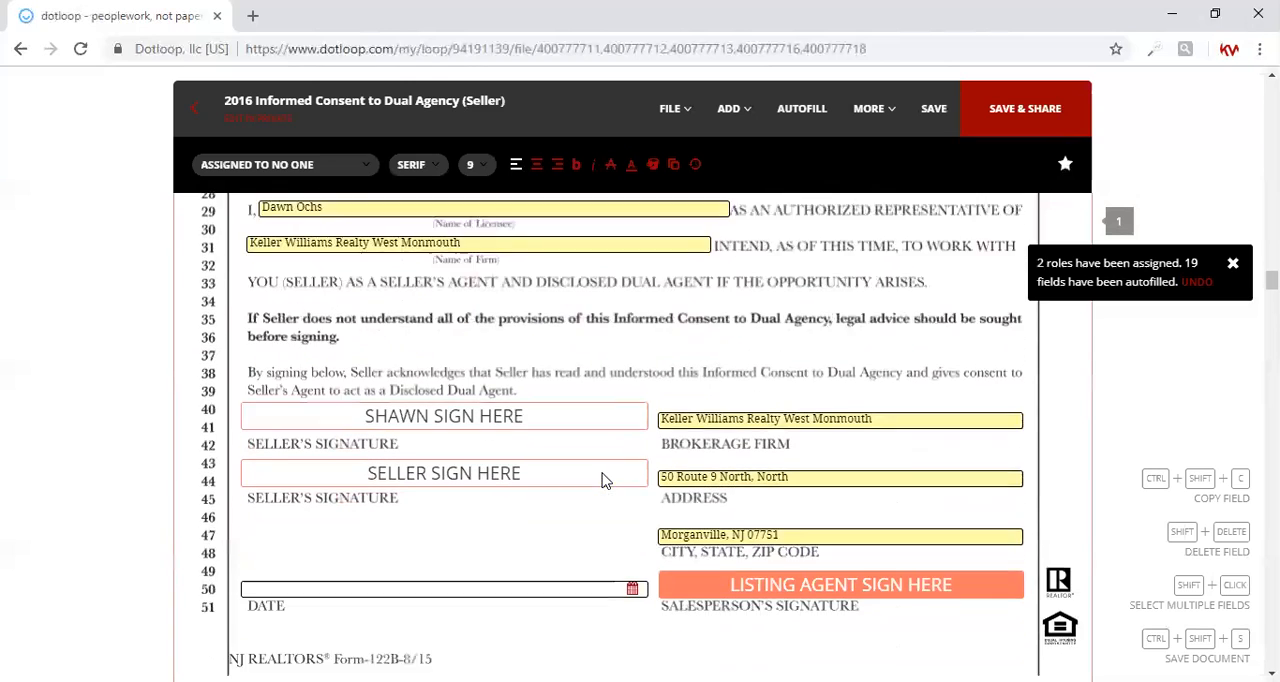
scroll(603, 481, "down", 1)
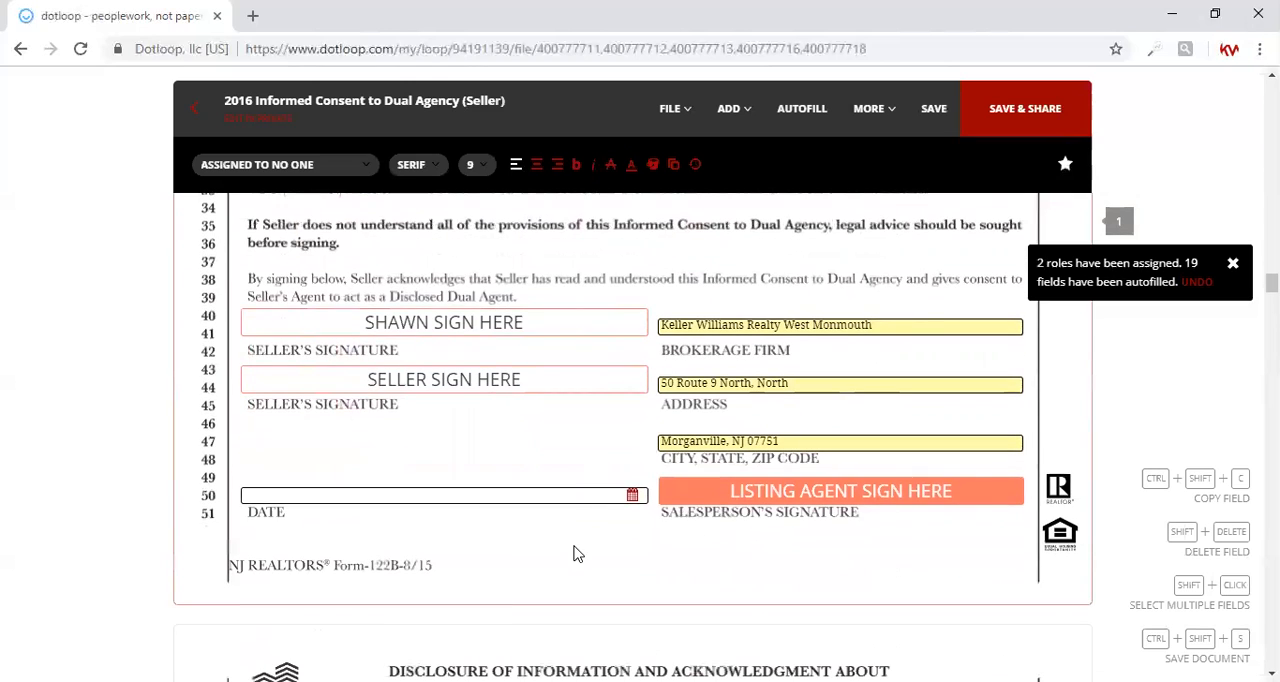
scroll(575, 553, "down", 4)
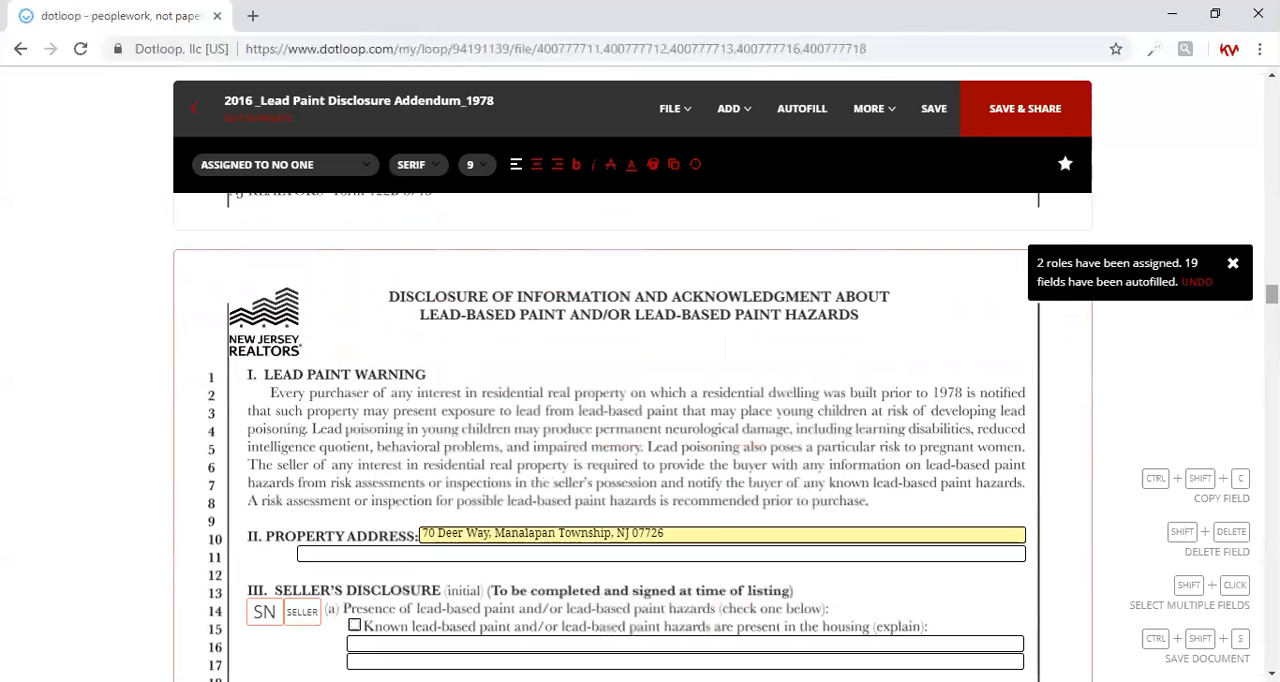
scroll(617, 436, "down", 6)
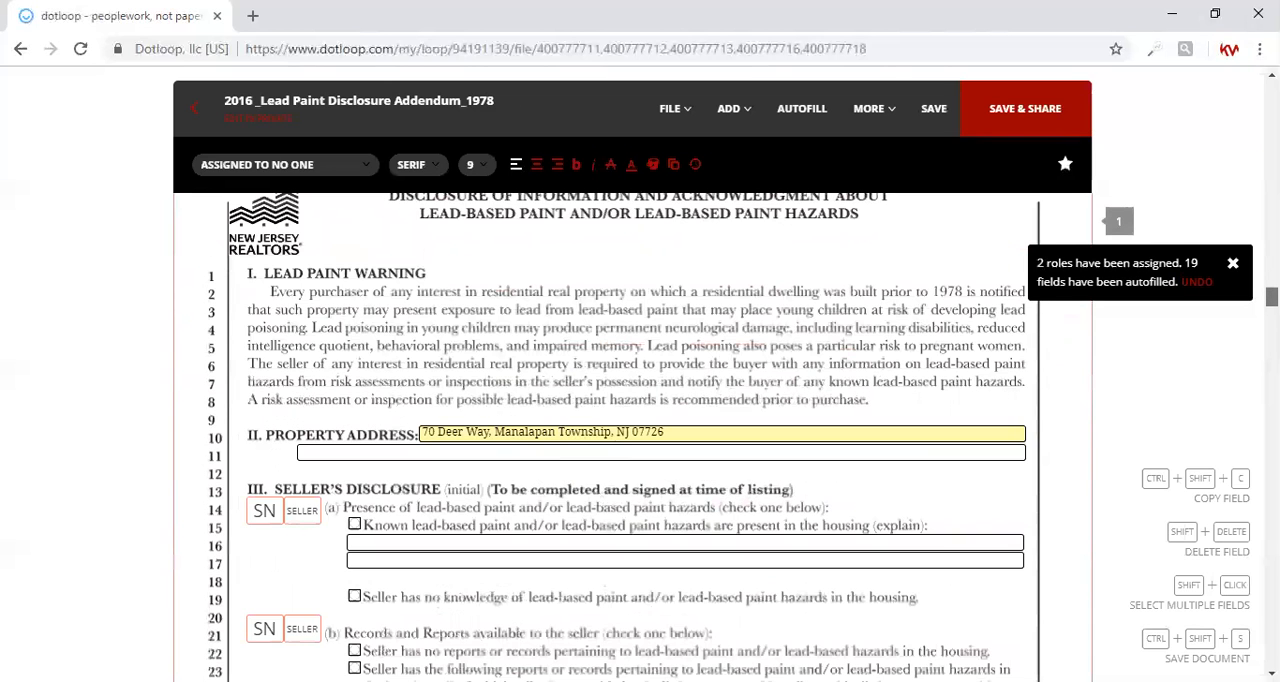
scroll(617, 436, "down", 10)
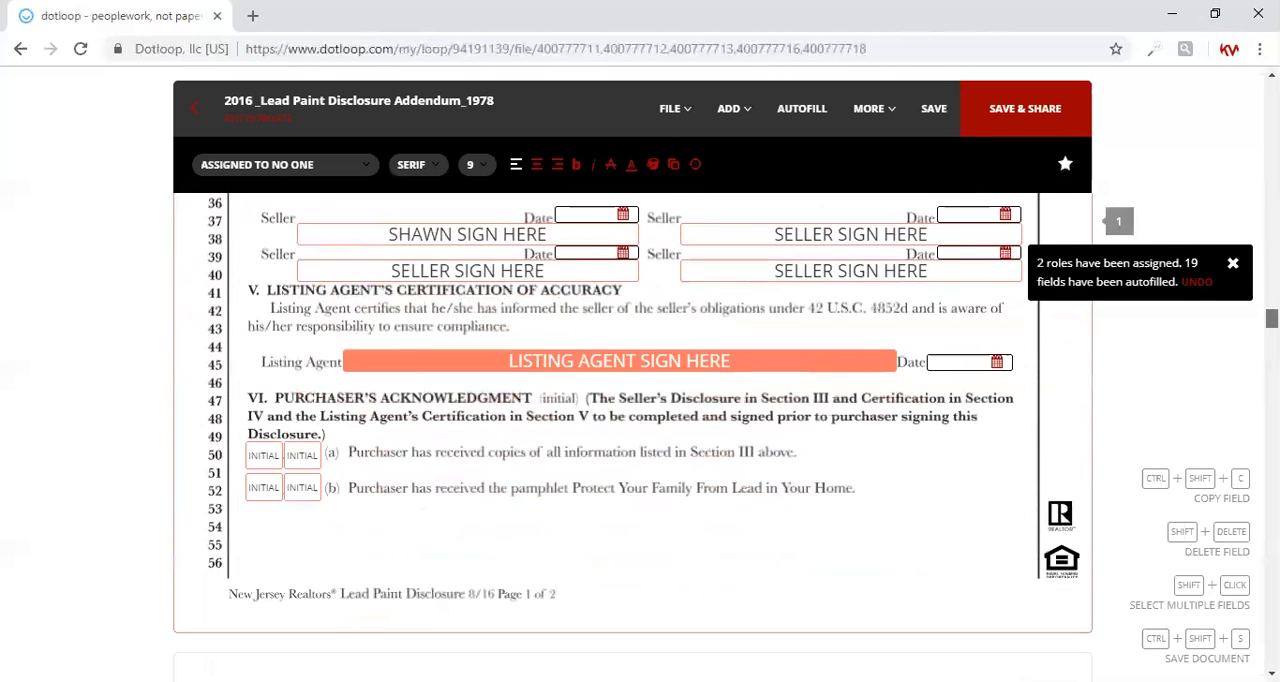
scroll(617, 436, "down", 2)
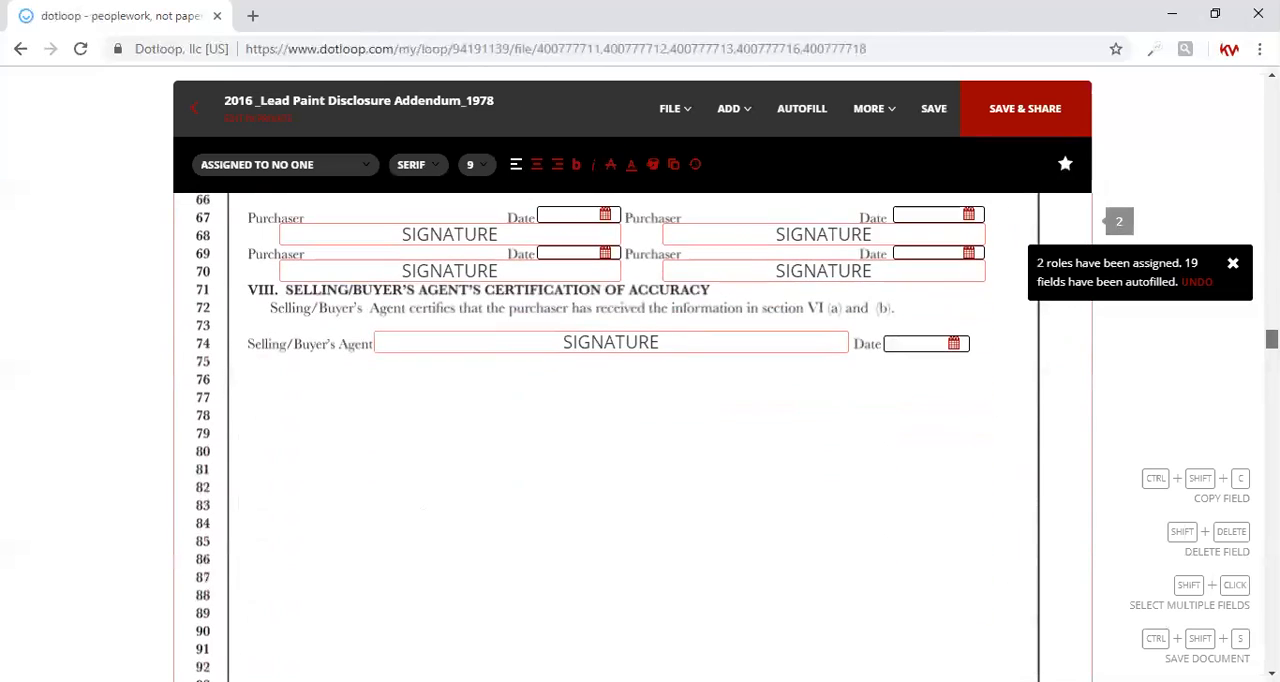
Step: Save the completed documents and return to the loop's document list without sharing them
left_click(1033, 125)
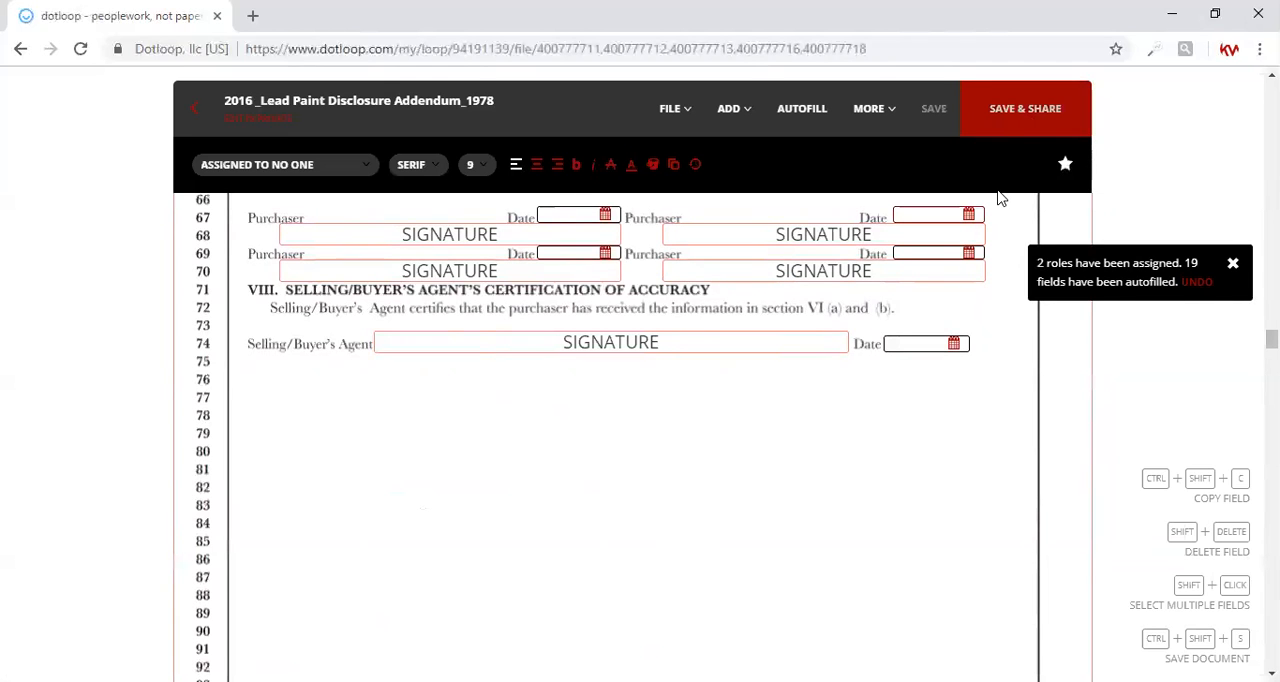
left_click(1003, 114)
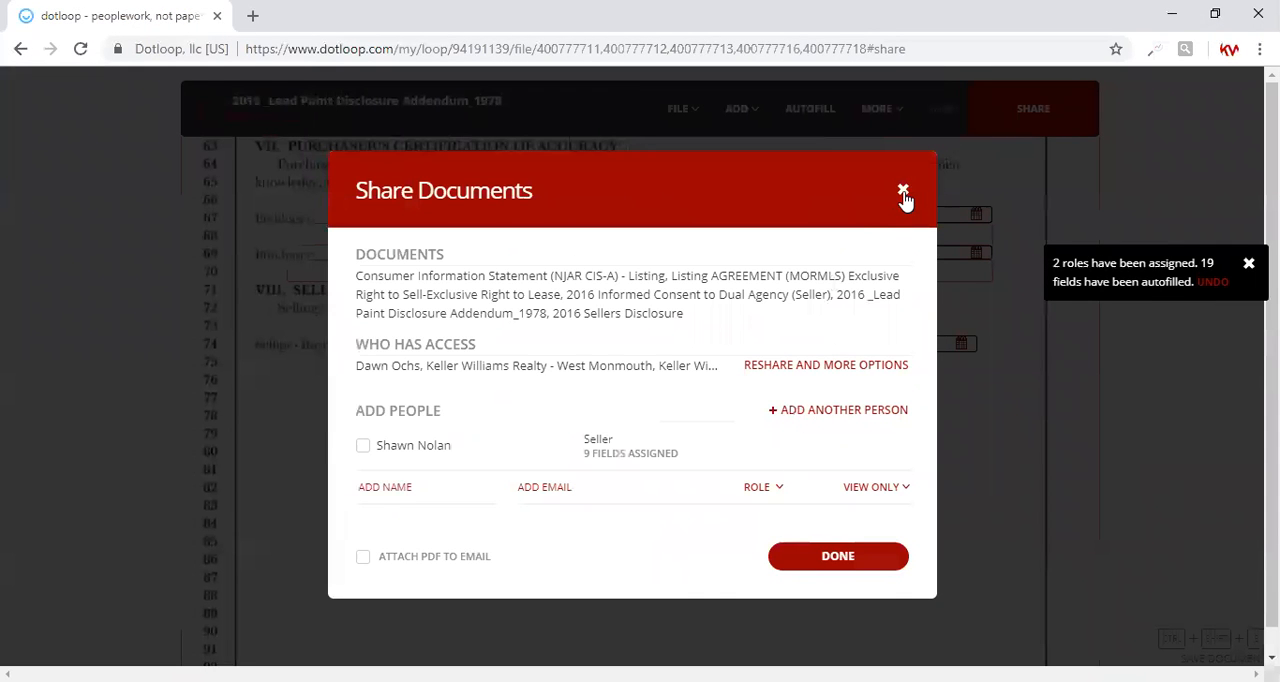
left_click(903, 190)
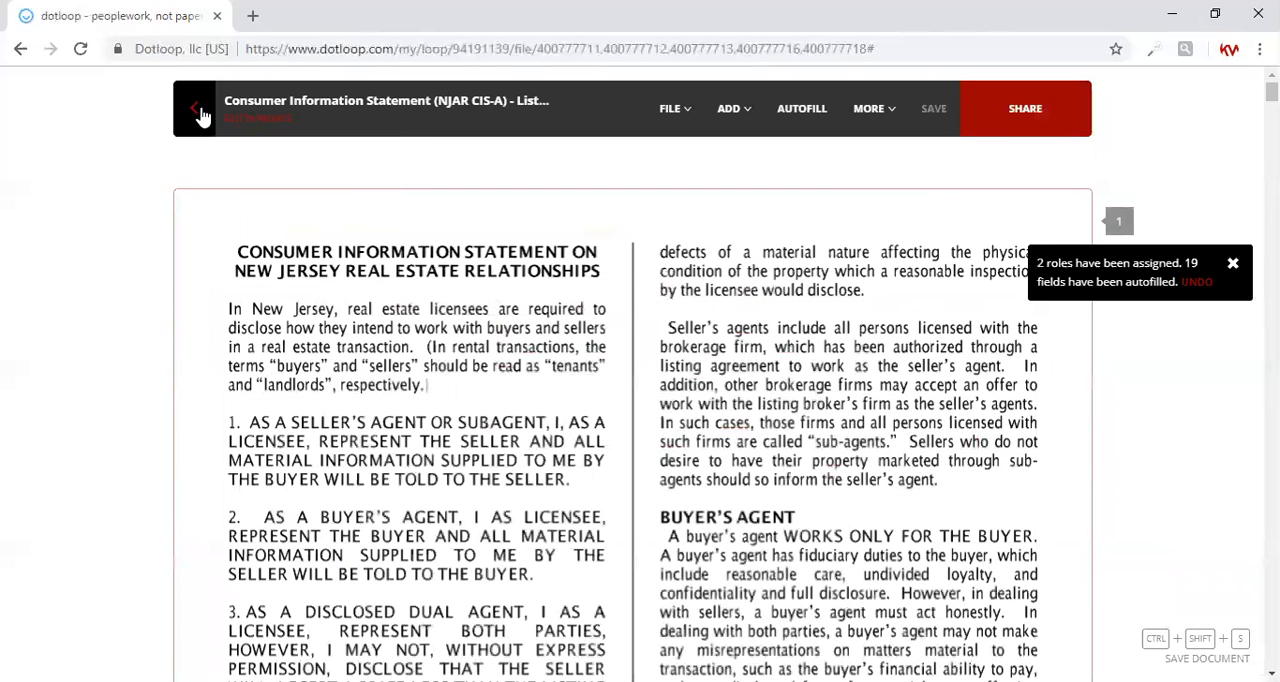
left_click(190, 108)
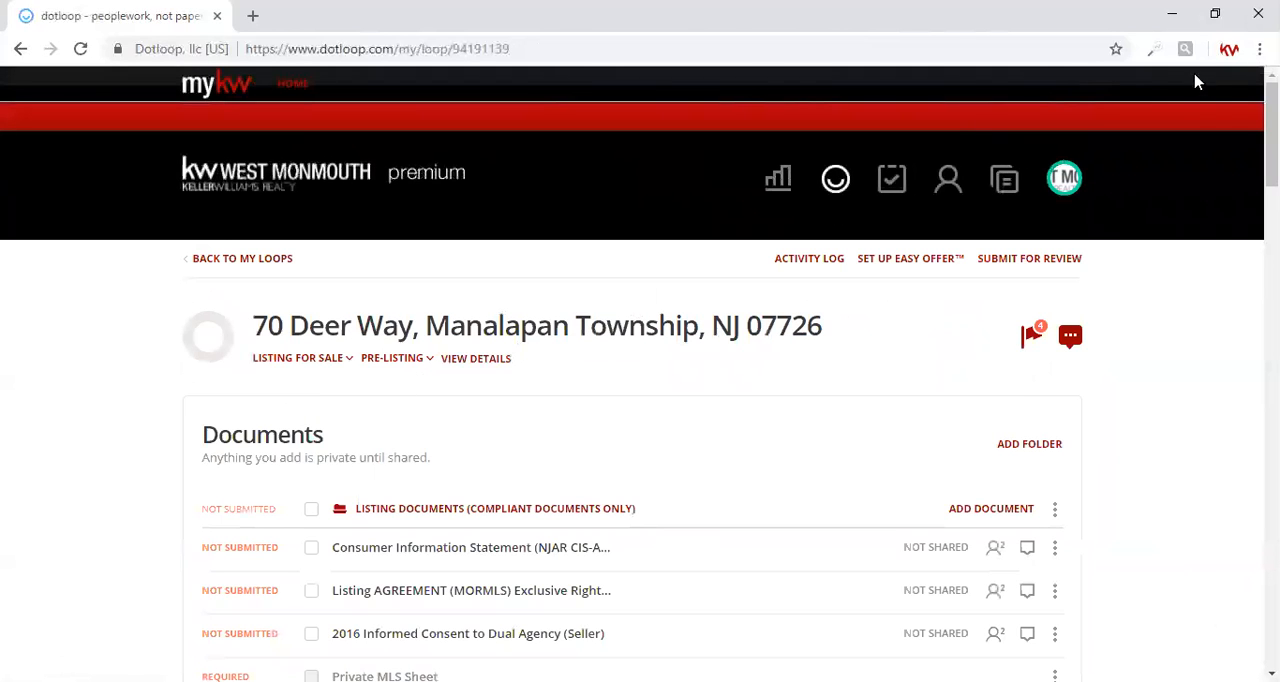
Step: Print the Consumer Information Statement, MORMLS Listing Agreement, Informed Consent to Dual Agency, Lead Paint Disclosure Addendum and Sellers Disclosure together
scroll(520, 425, "down", 4)
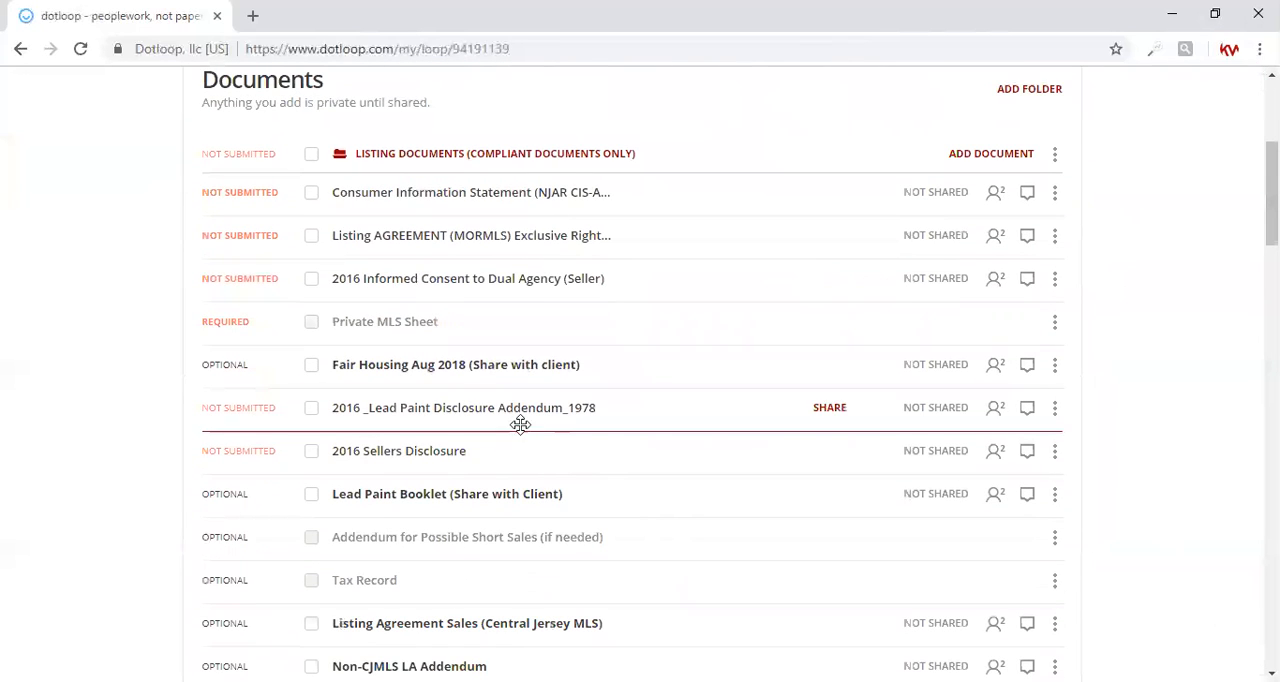
left_click(311, 196)
left_click(308, 238)
left_click(310, 280)
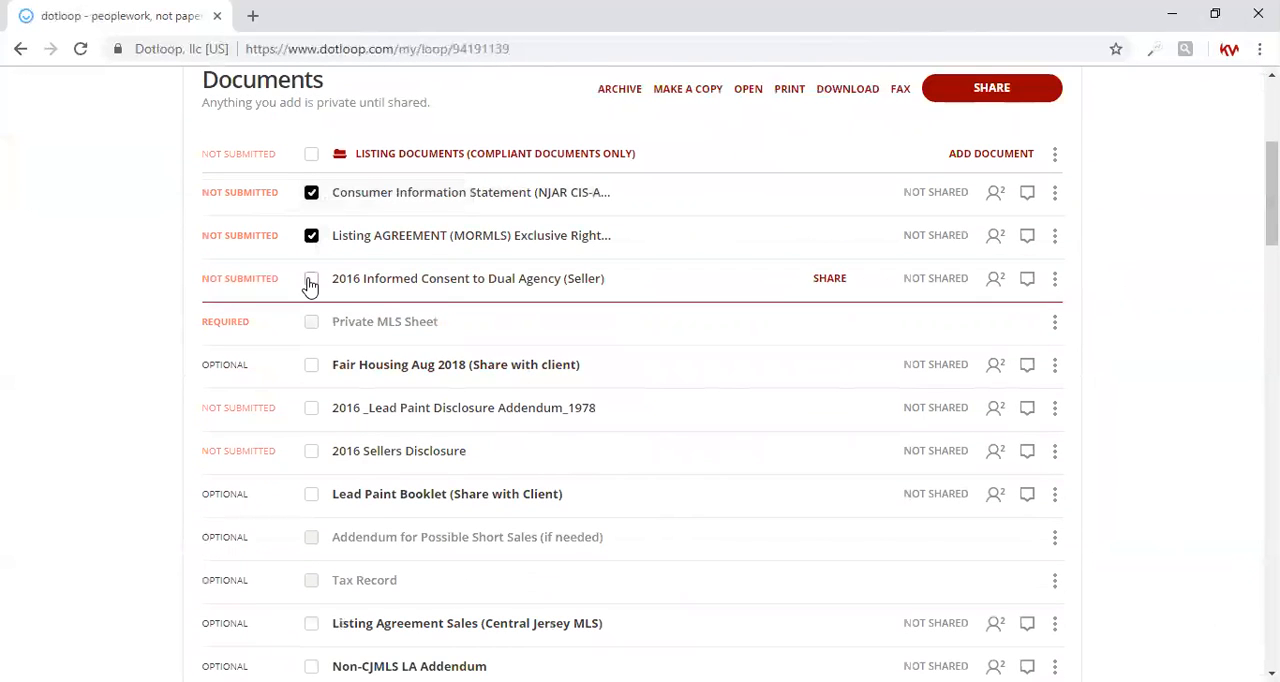
left_click(311, 410)
left_click(311, 452)
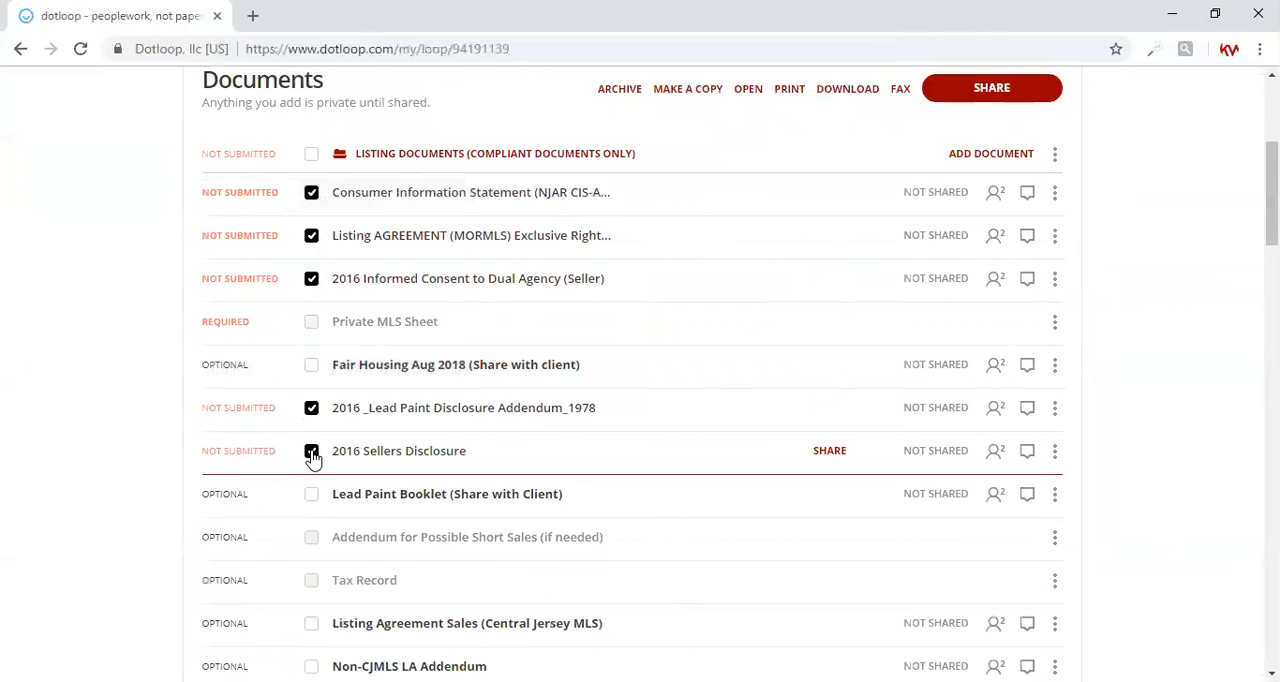
left_click(788, 90)
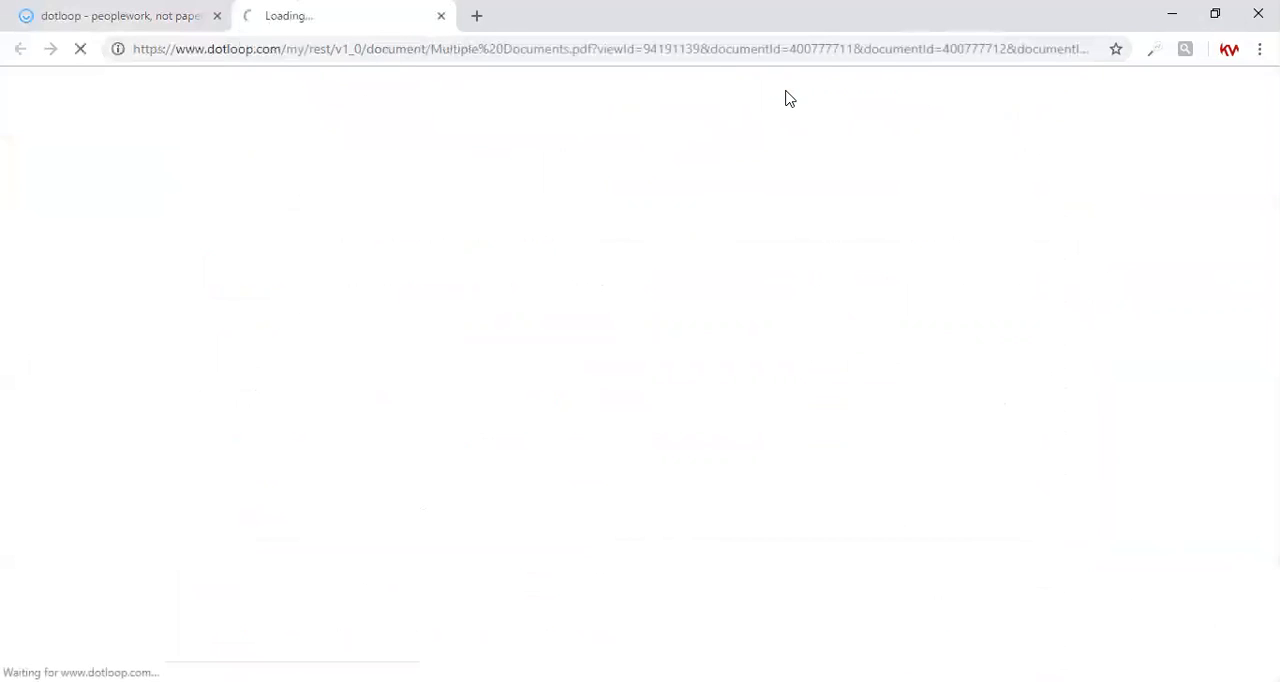